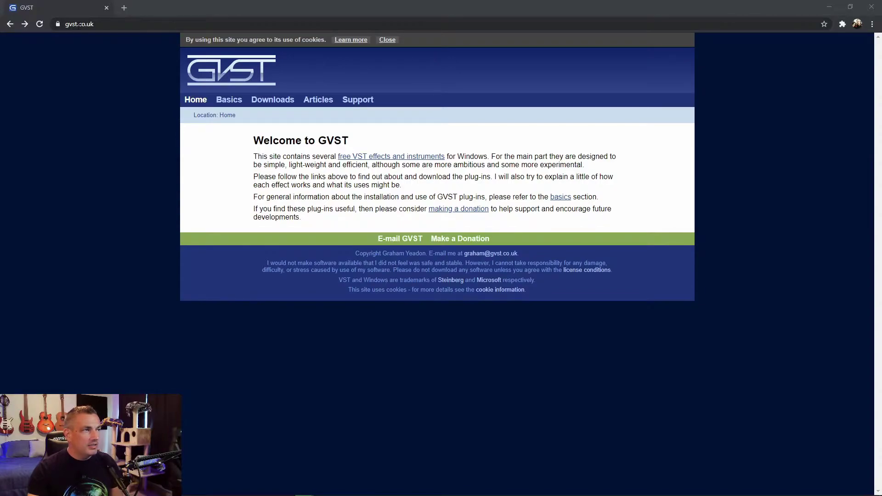
- Go from GVST Downloads to the Beta page listing the 32-bit and 64-bit beta plug-ins
click(269, 101)
scroll(376, 264, down, 1)
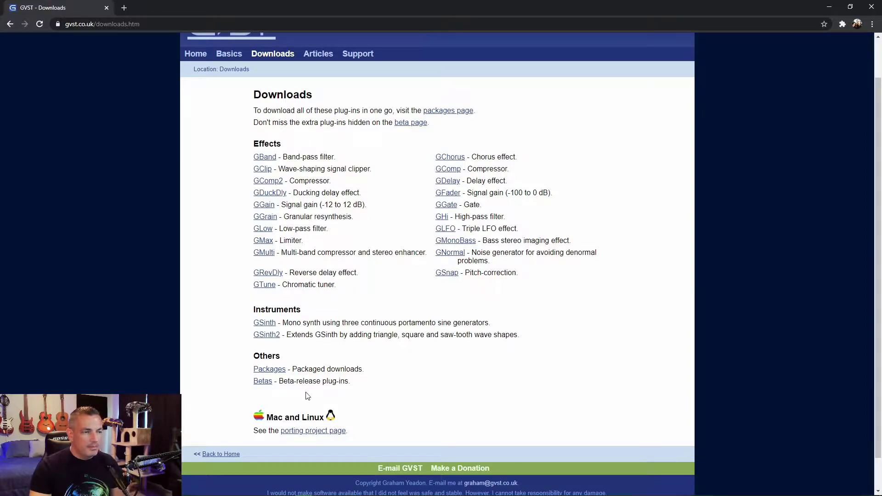
click(267, 384)
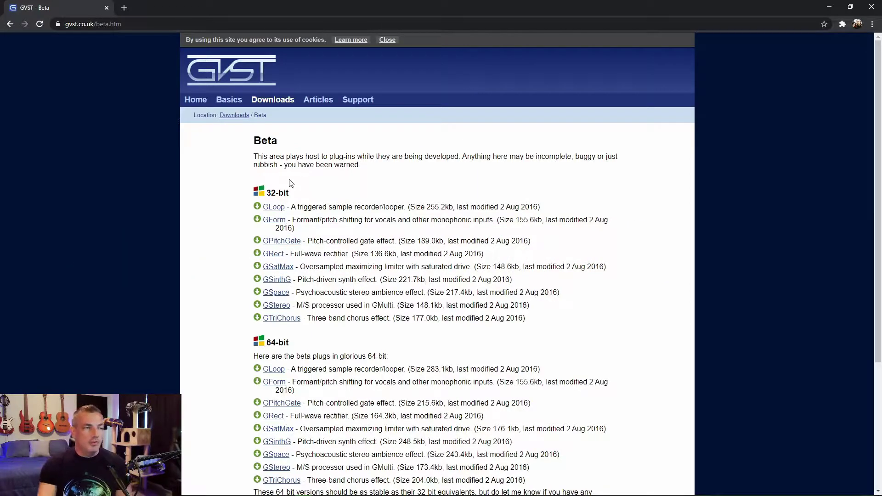
scroll(223, 281, down, 2)
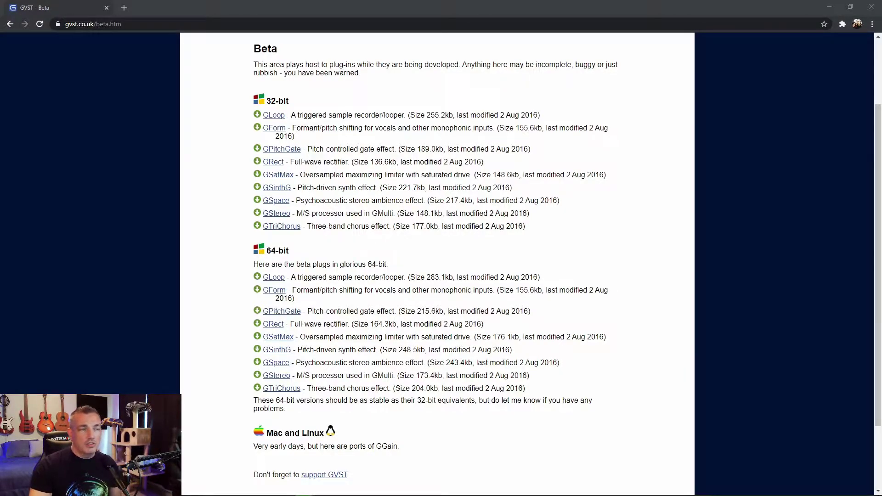
key(alt+Tab)
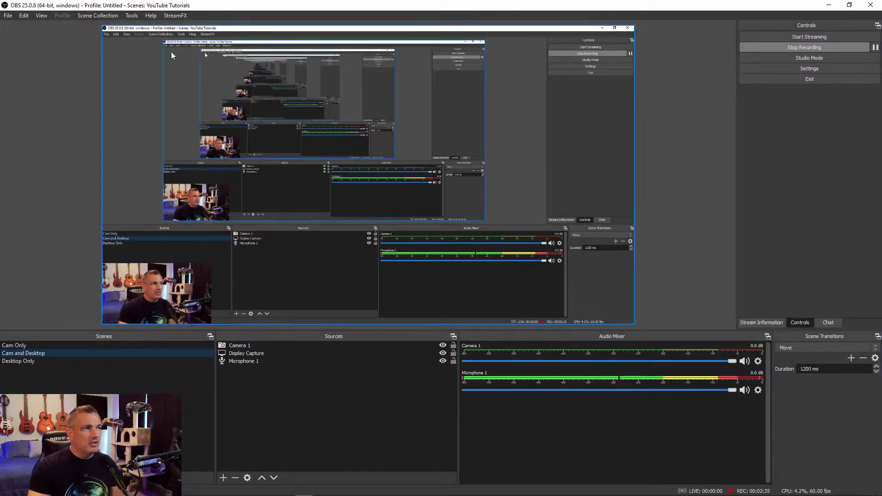
click(150, 16)
click(169, 95)
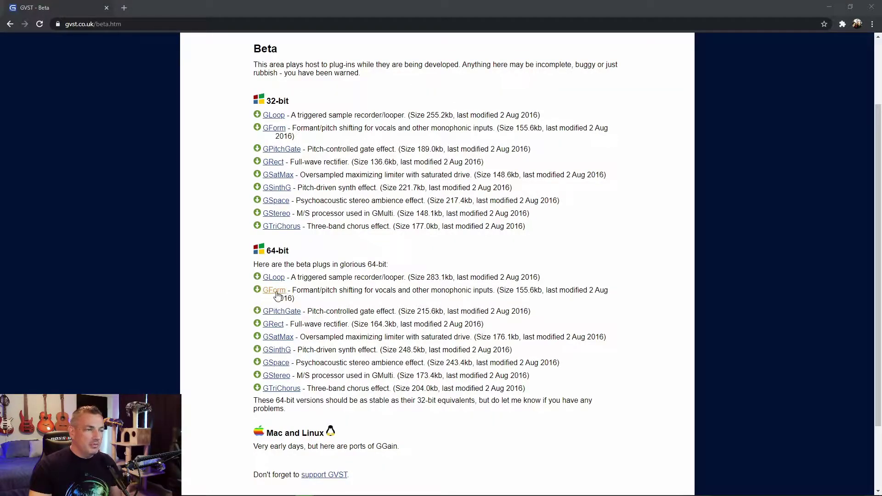
- Download the 64-bit GForm package GFormWin64.zip to the Desktop and open it
scroll(325, 205, down, 3)
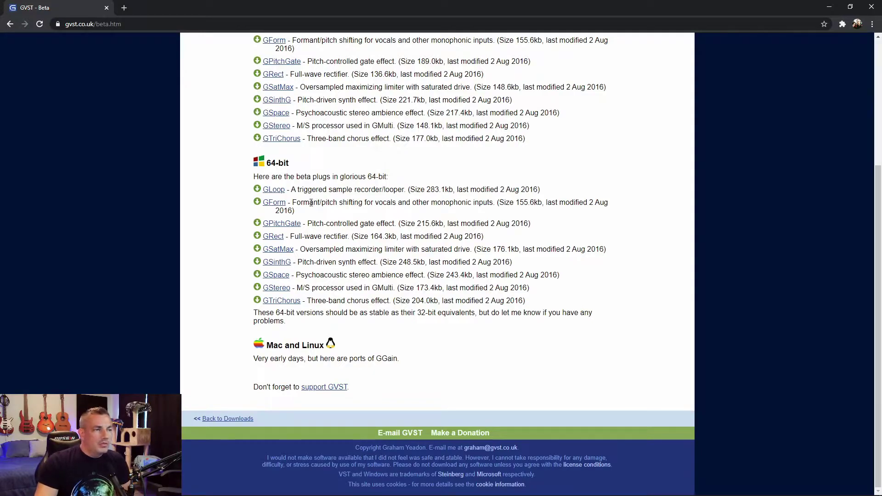
click(275, 203)
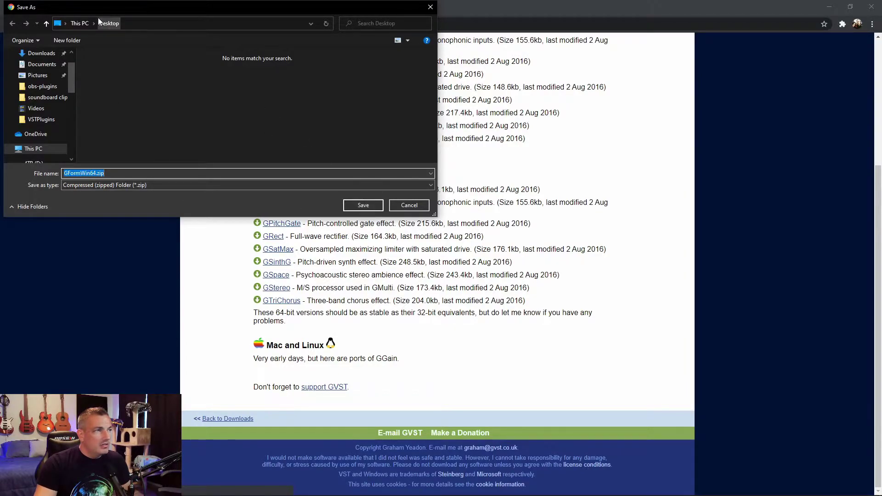
click(363, 205)
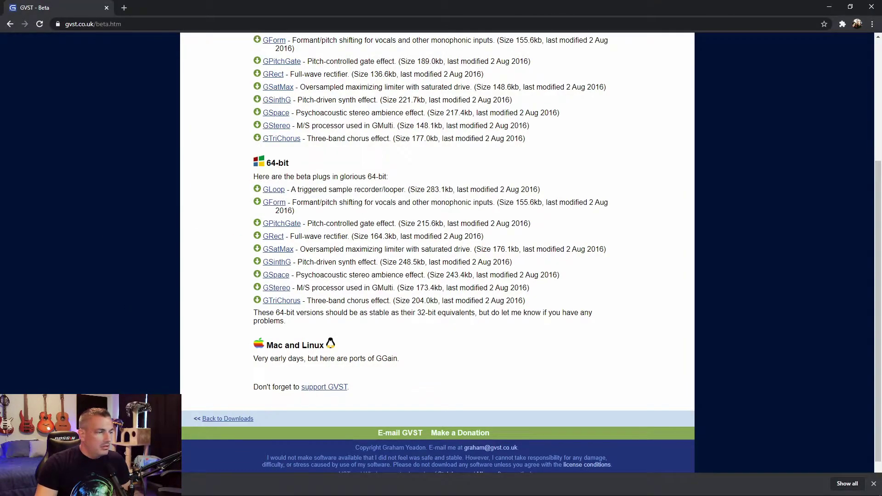
click(68, 483)
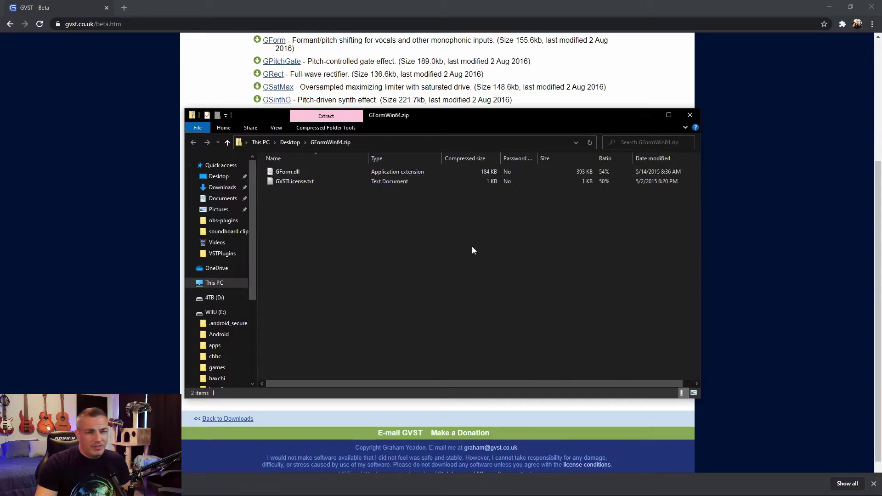
- Browse to C:\Program Files\VSTPlugins and confirm GForm.dll is in the folder
click(212, 284)
double_click(326, 266)
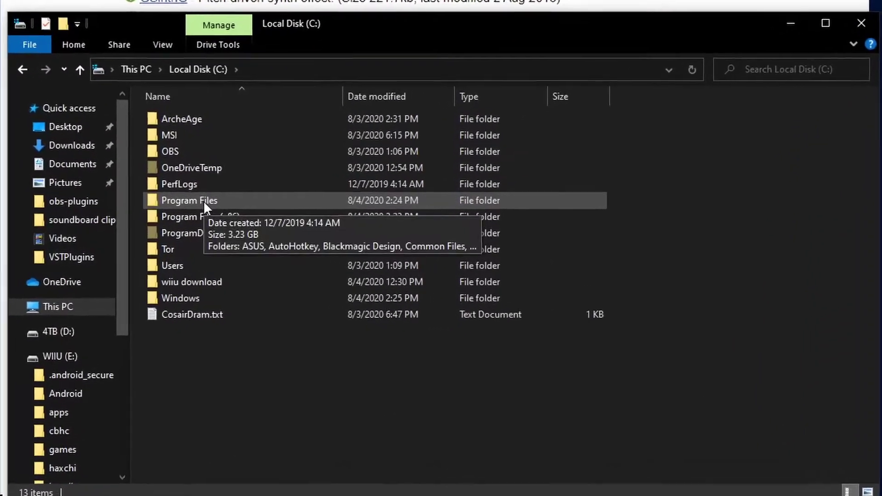
double_click(203, 200)
scroll(547, 263, down, 3)
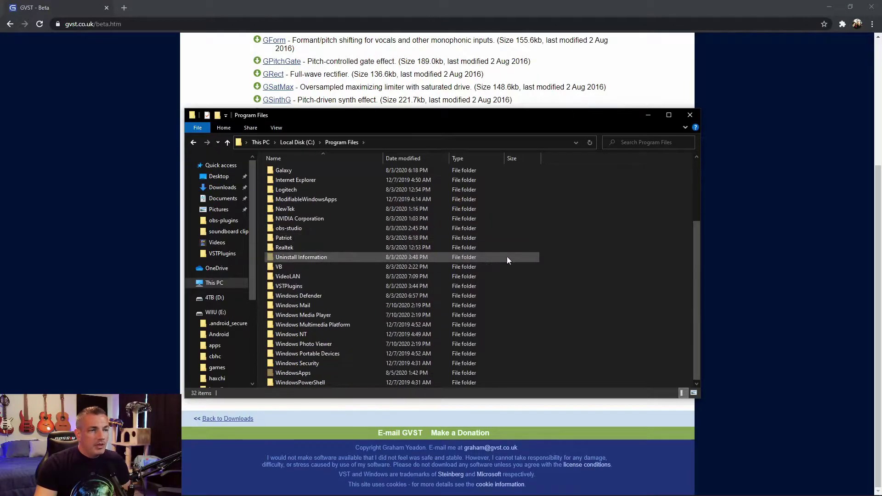
click(296, 287)
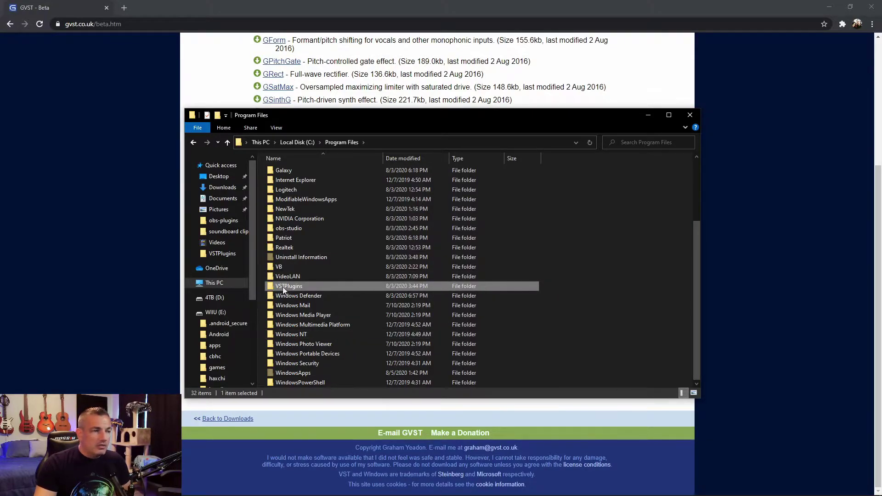
double_click(323, 288)
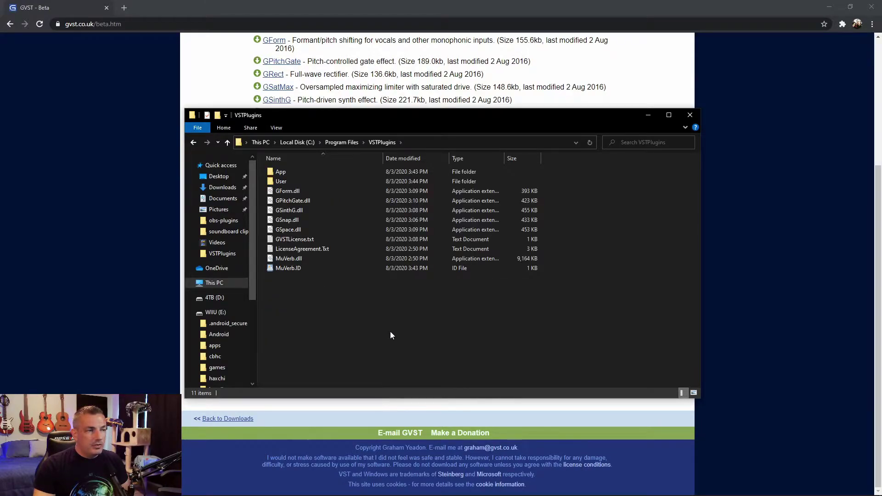
right_click(337, 306)
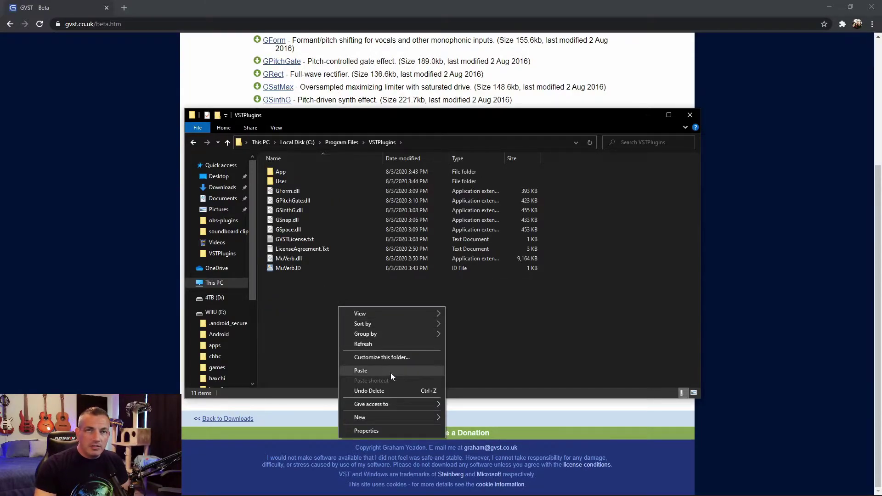
click(321, 312)
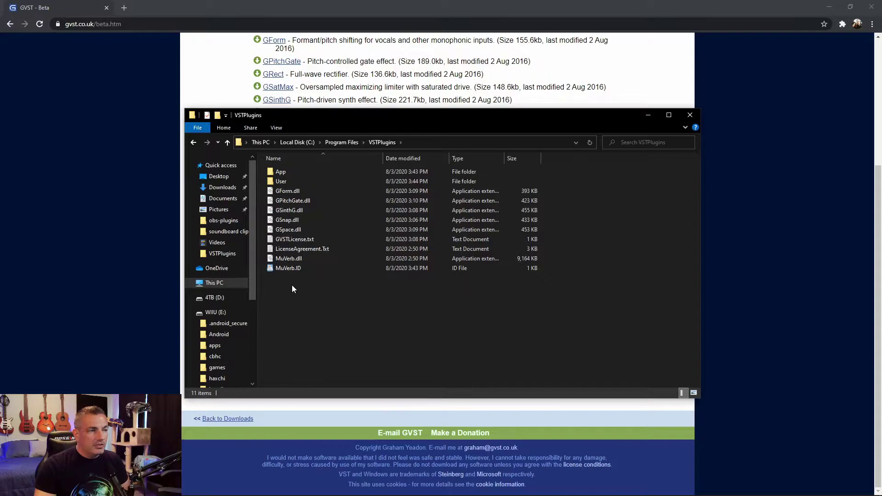
click(285, 191)
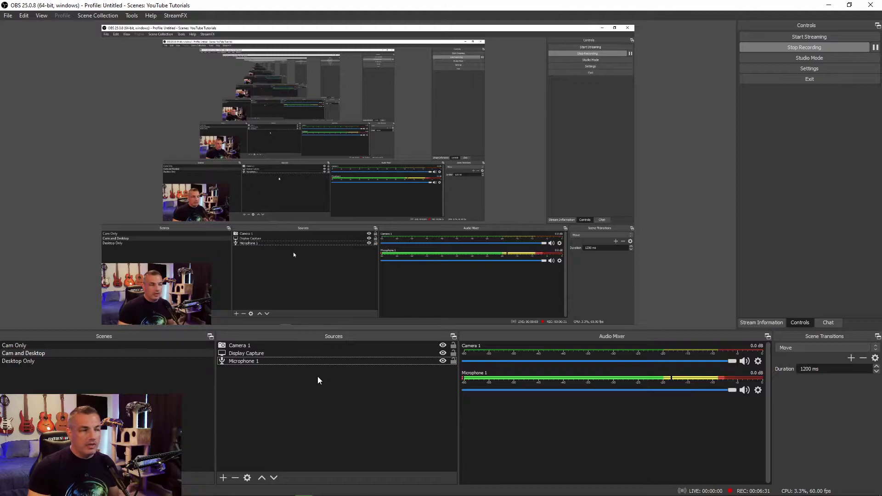
- Open Microphone 1's Filters window from its Audio Mixer gear menu
click(276, 361)
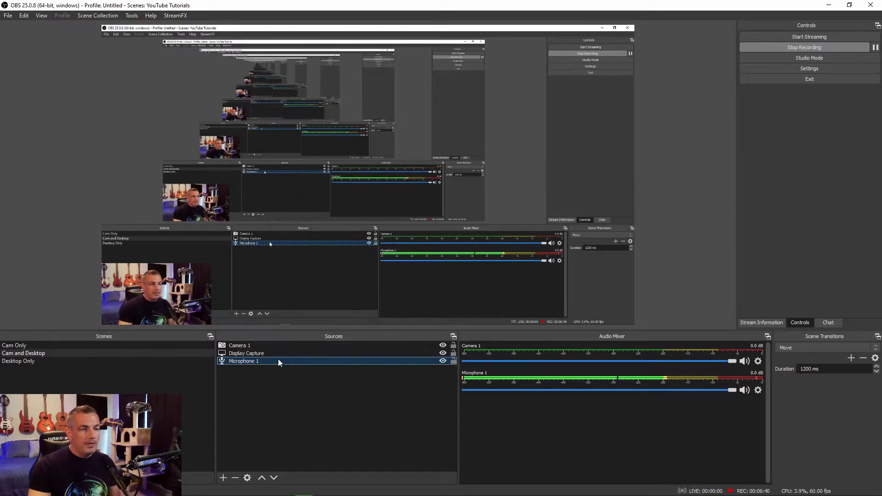
right_click(278, 359)
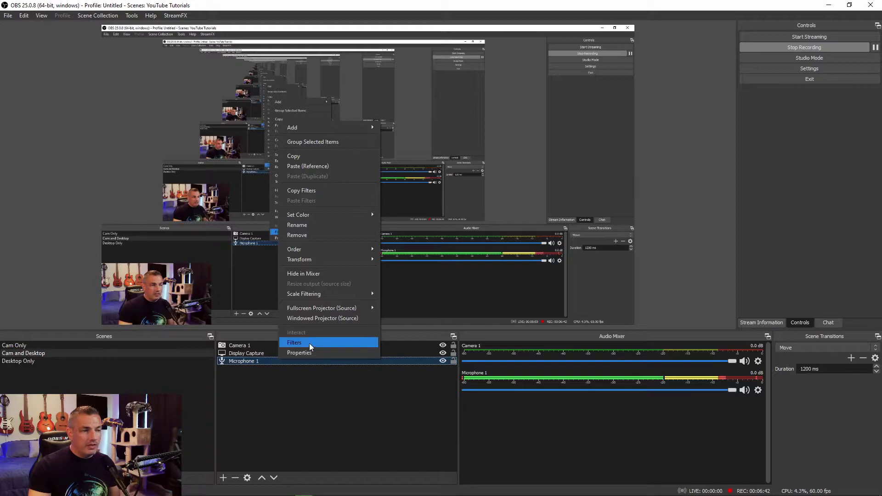
click(728, 415)
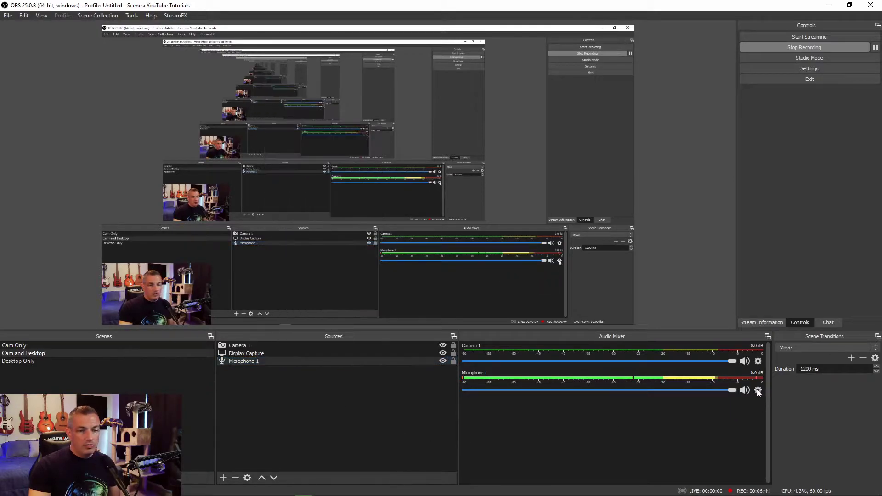
click(757, 390)
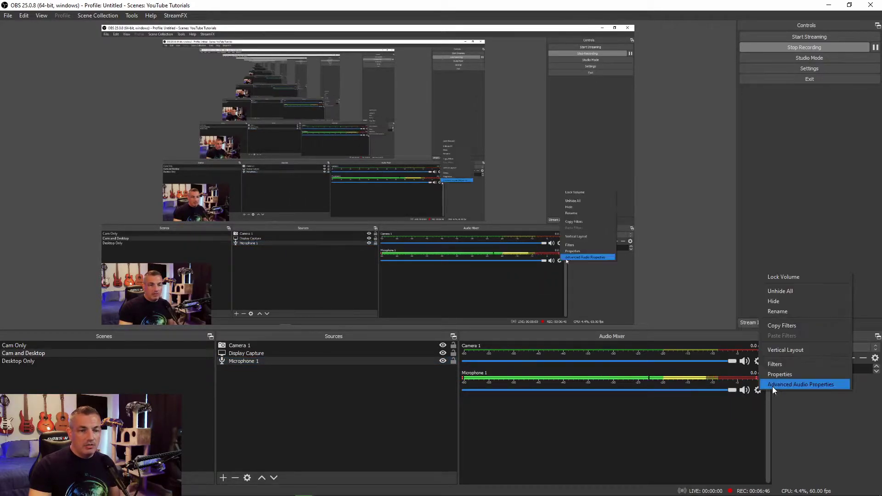
click(782, 363)
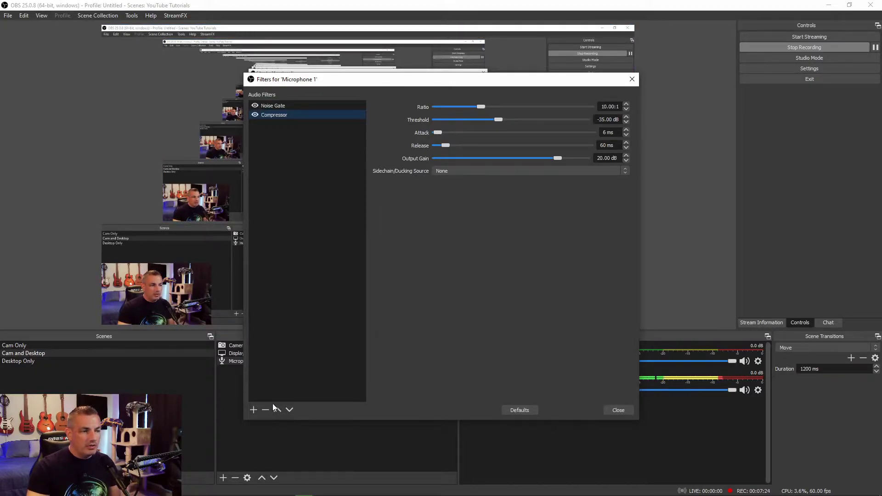
- Add a VST 2.x Plug-in filter named 'Pitch Bender' to Microphone 1
click(254, 409)
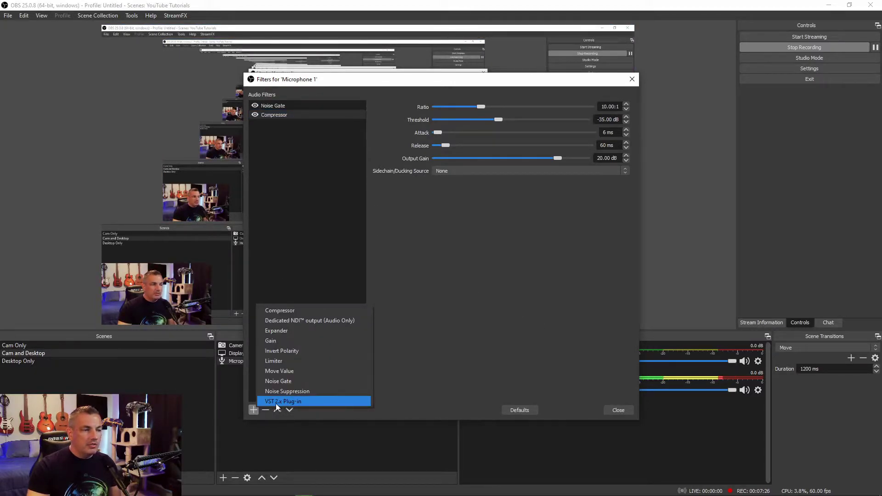
click(316, 402)
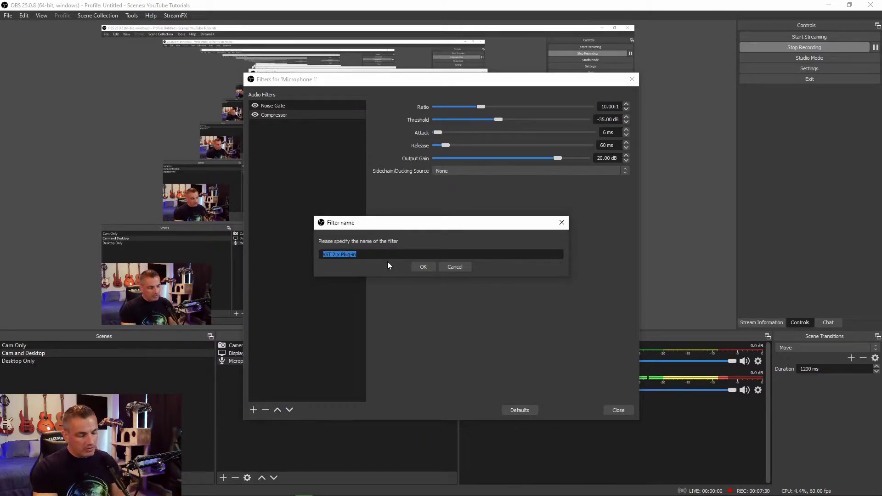
text(Pitch Bend)
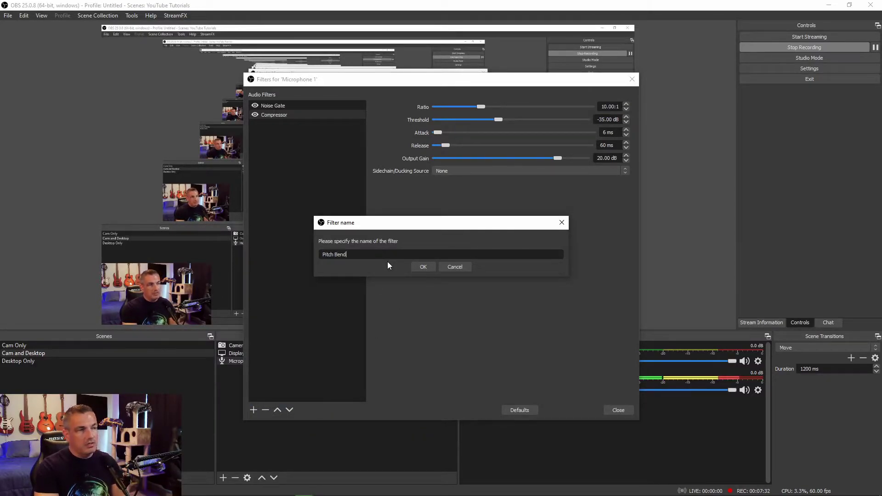
text(er)
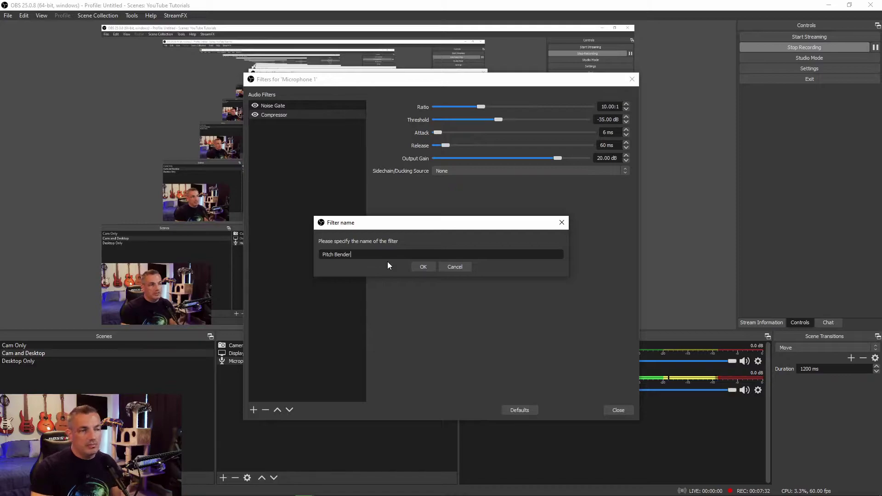
click(415, 268)
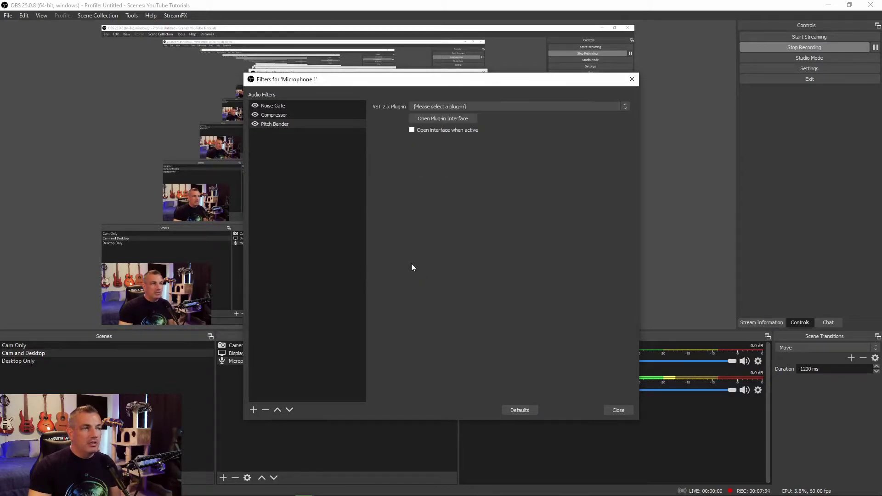
- Load GForm into Pitch Bender and turn its PITCH and FORMANT knobs to 12.0
click(508, 107)
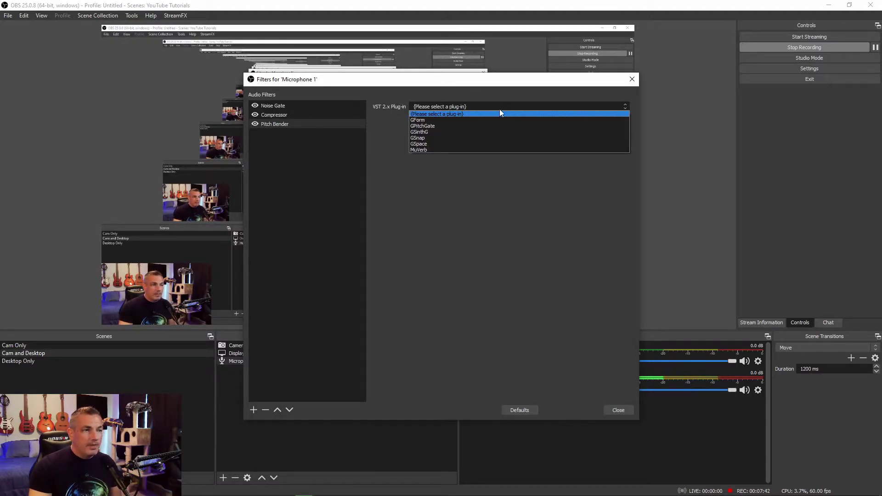
click(436, 118)
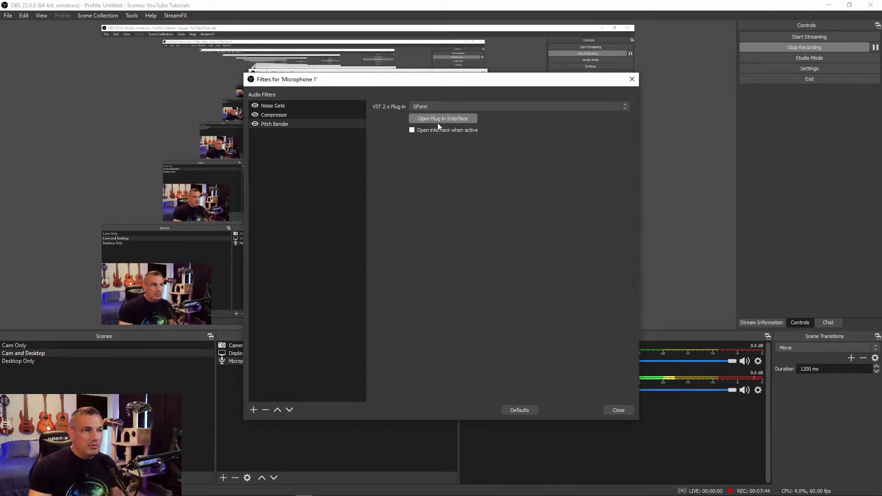
click(439, 121)
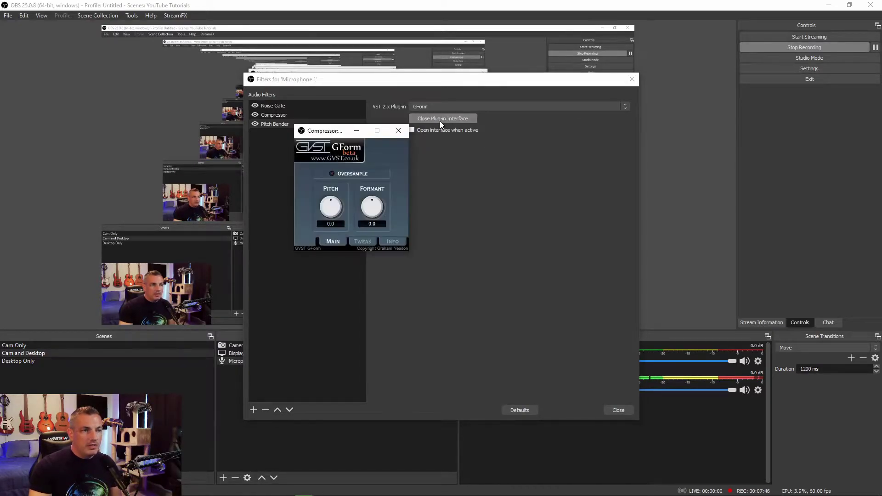
drag(317, 215, 335, 179)
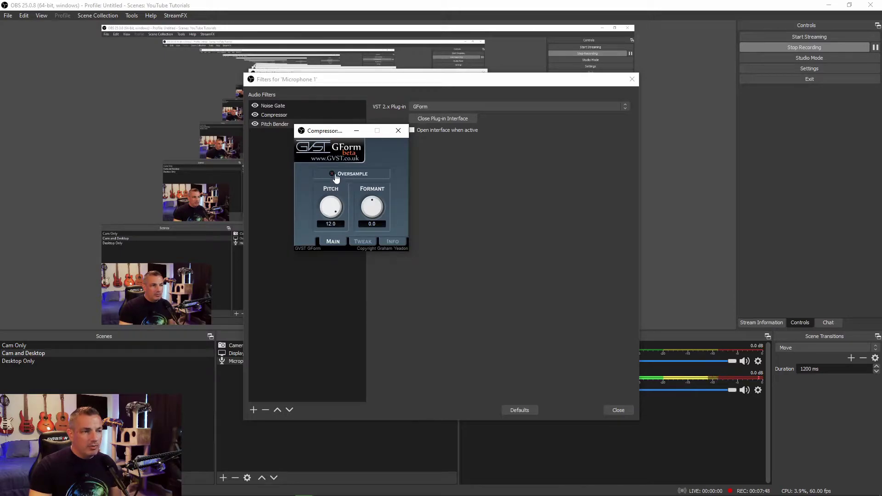
drag(374, 216, 375, 150)
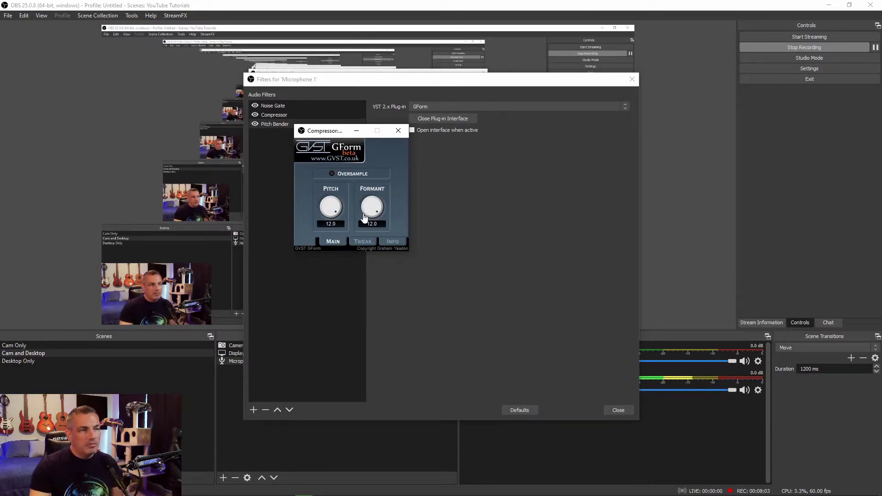
click(363, 242)
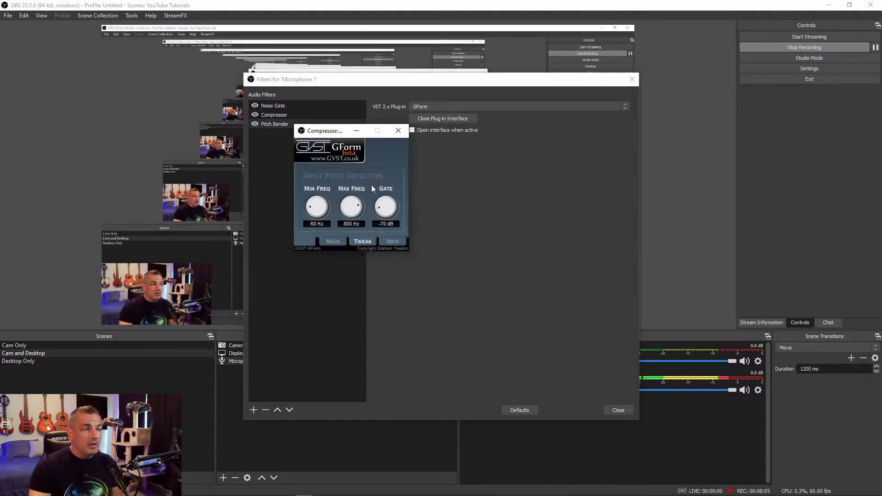
click(392, 241)
click(333, 242)
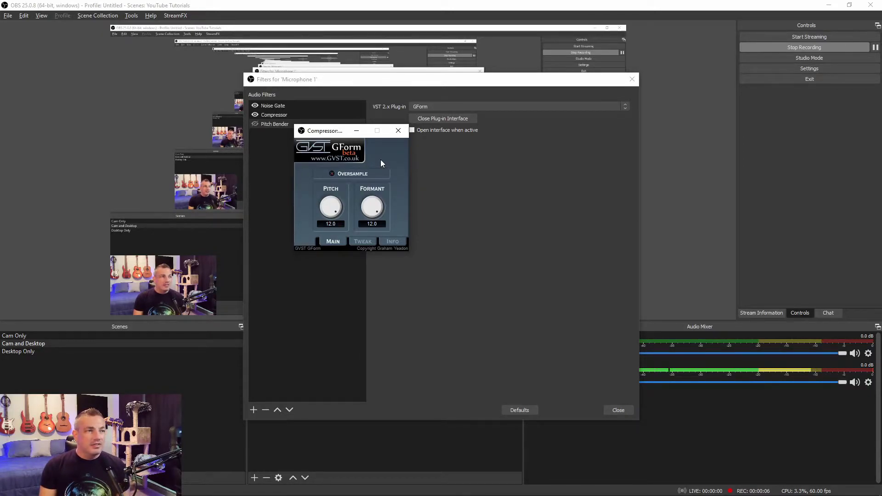
drag(328, 131, 376, 147)
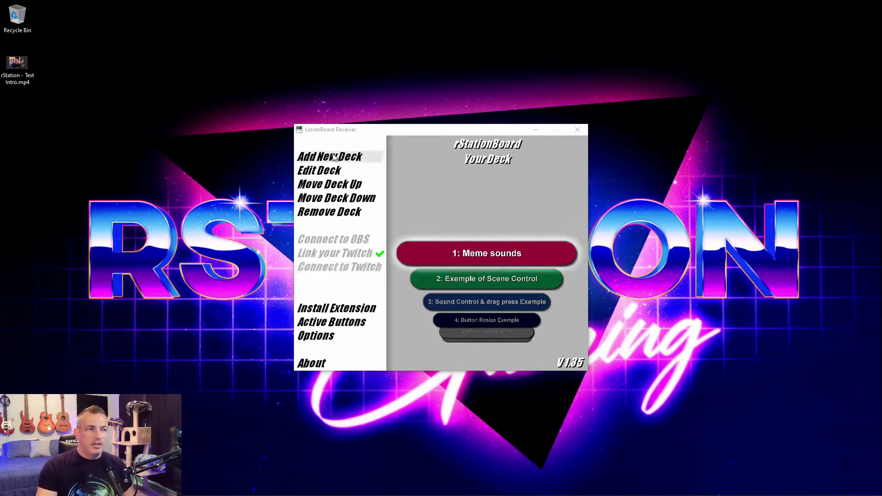
- Scroll the deck list down to the new '8: New Deck 8'
scroll(533, 255, down, 5)
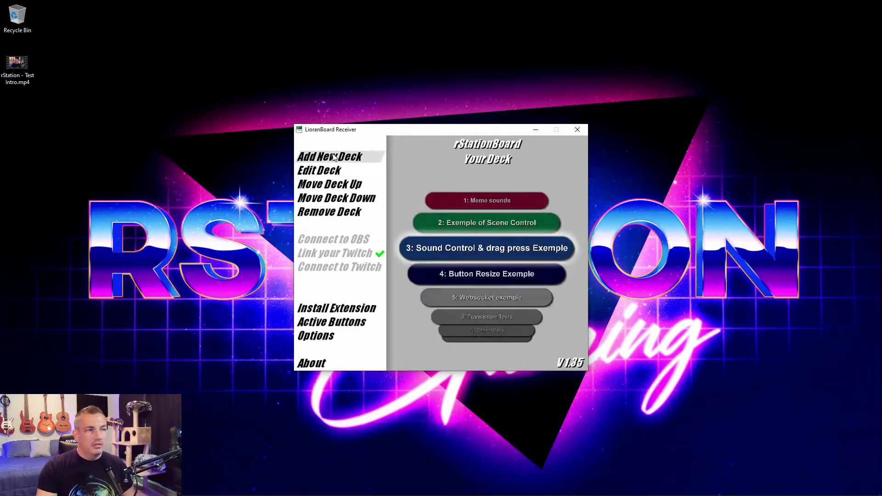
scroll(532, 255, down, 2)
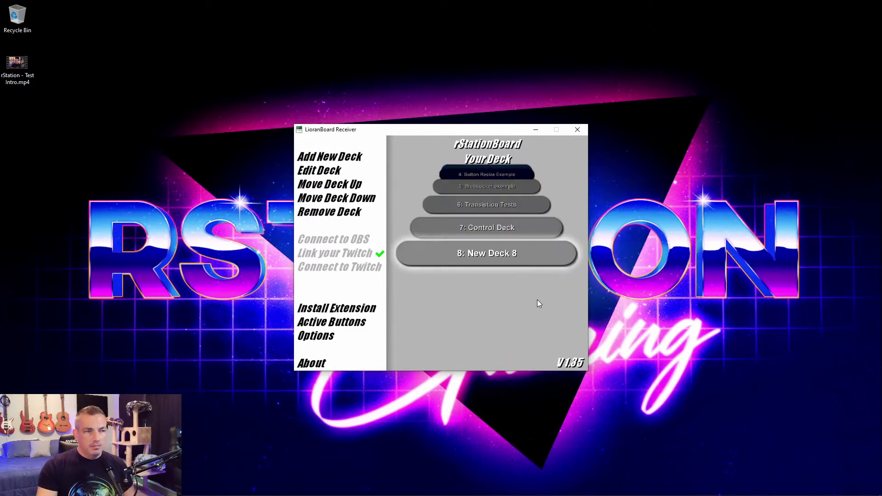
- Create a button named 'VST Baby Voice' in New Deck 8's first grid cell
click(486, 260)
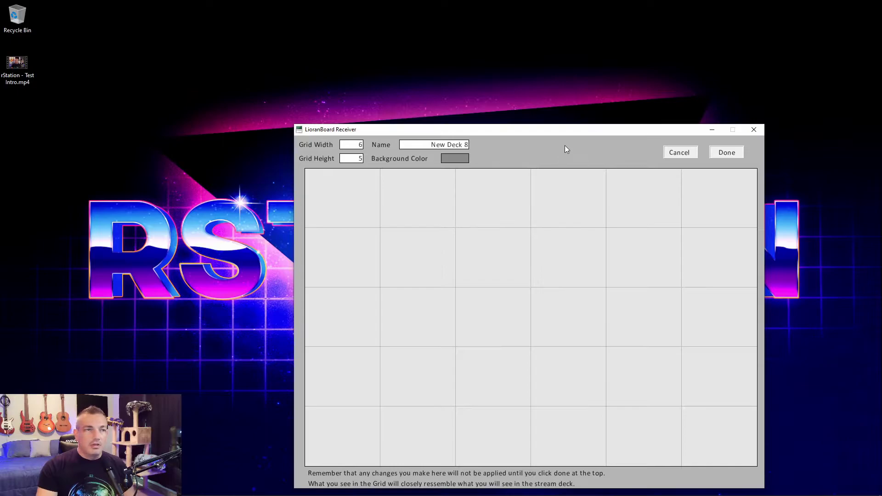
drag(570, 130, 512, 54)
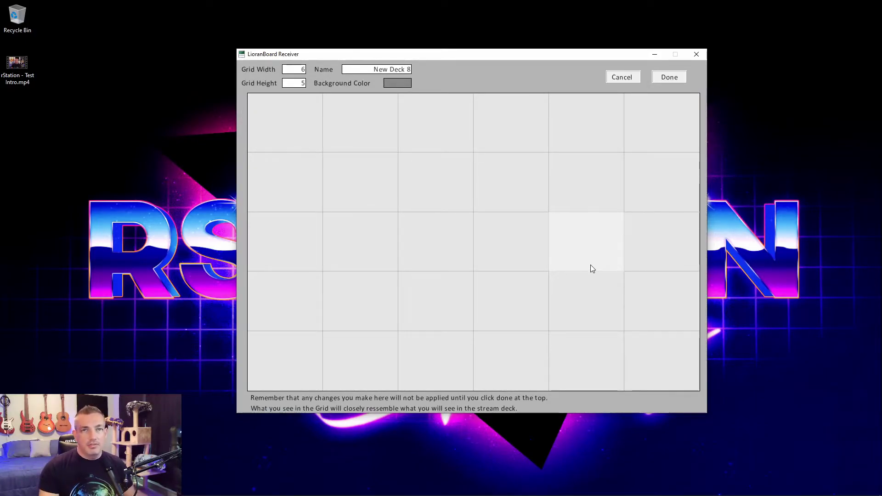
click(293, 104)
click(327, 119)
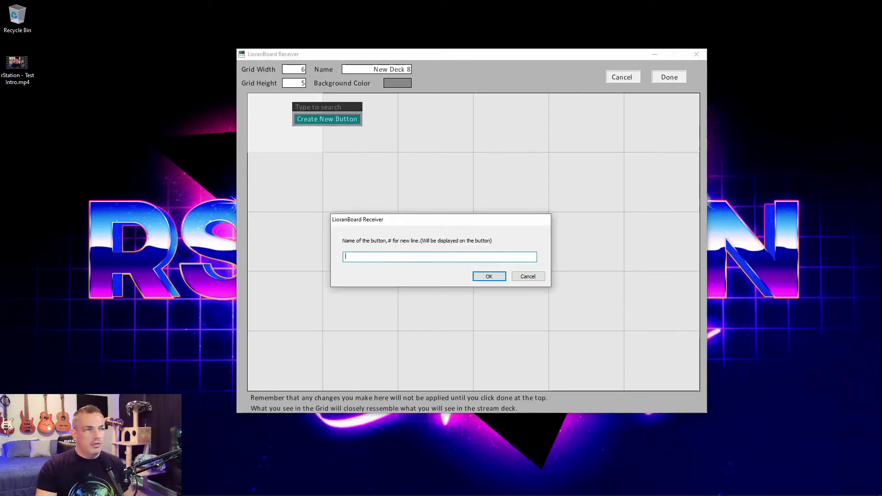
text(VST)
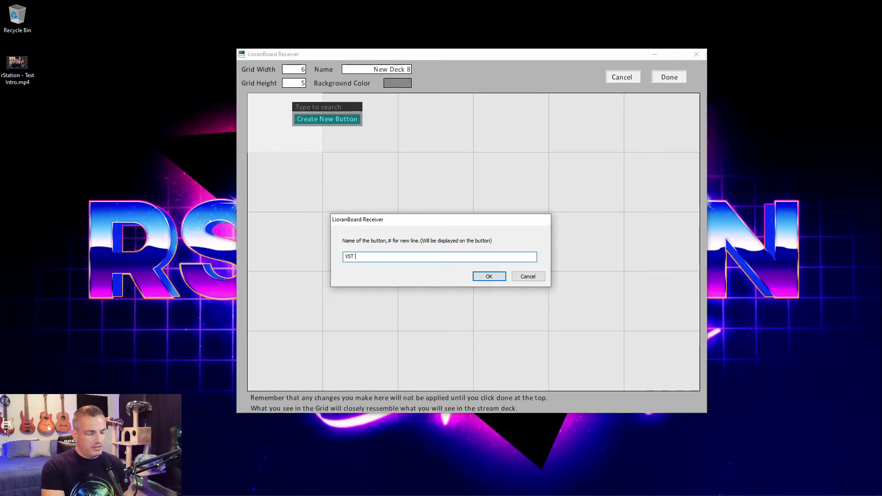
text( Baby Voice)
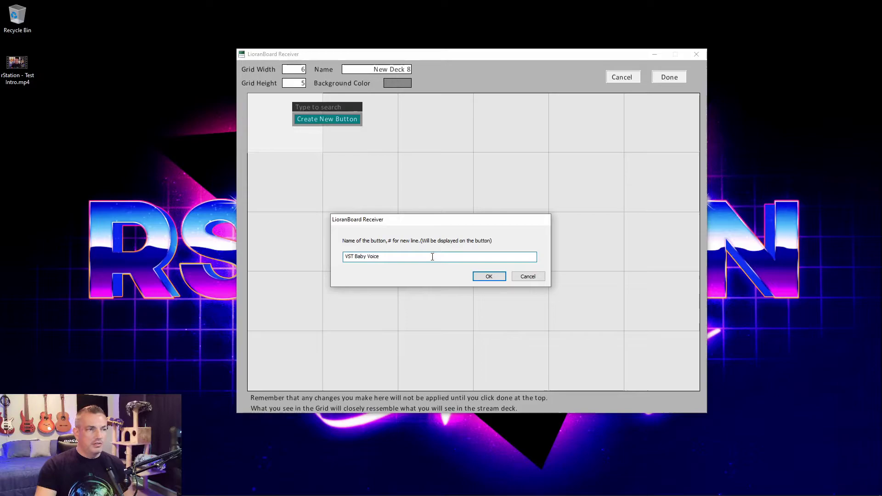
key(Return)
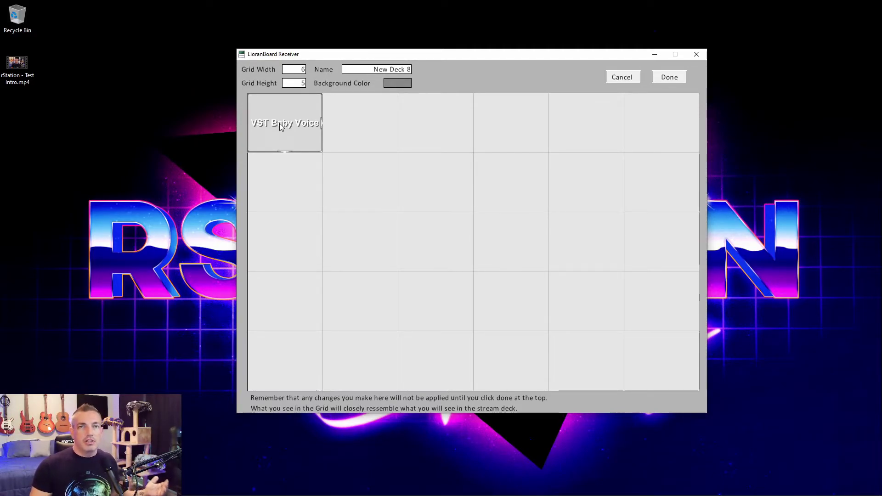
- Add a Filter change visibility command to the VST Baby Voice button
right_click(282, 116)
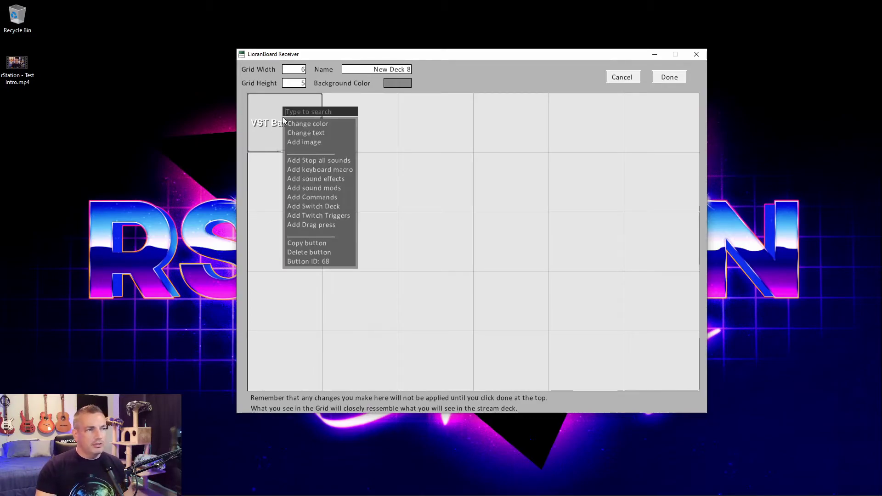
click(318, 197)
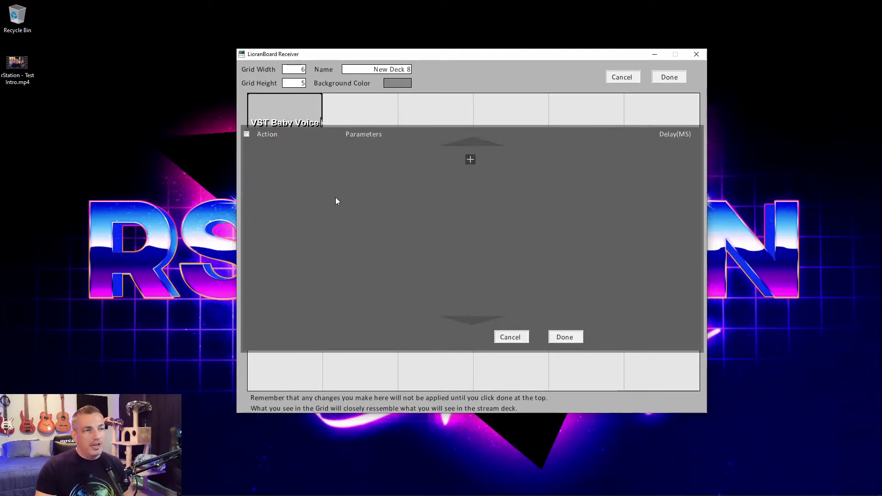
click(470, 160)
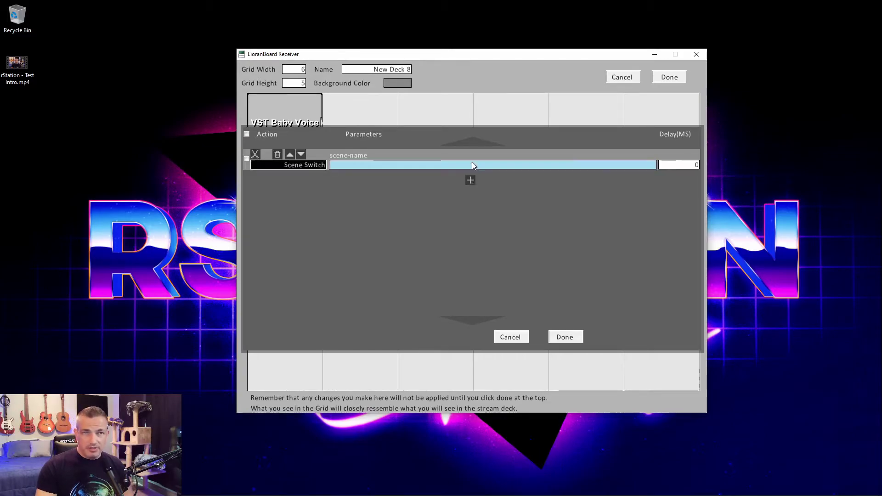
click(305, 166)
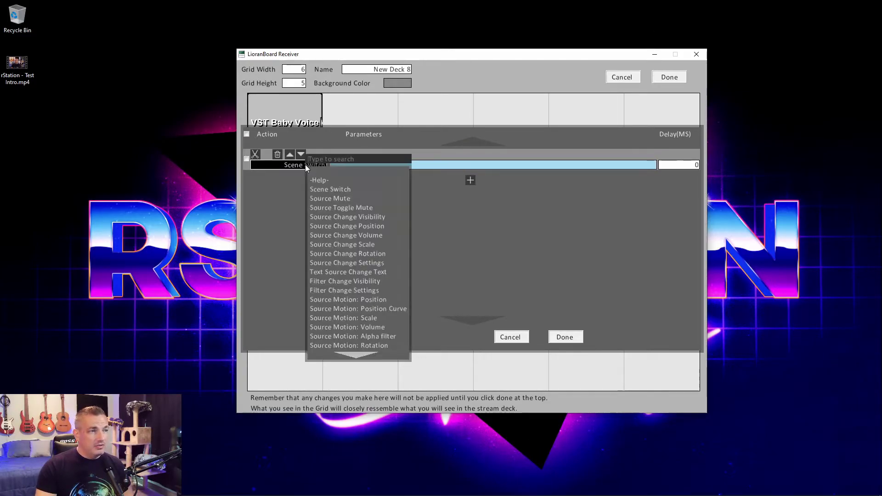
scroll(370, 218, down, 4)
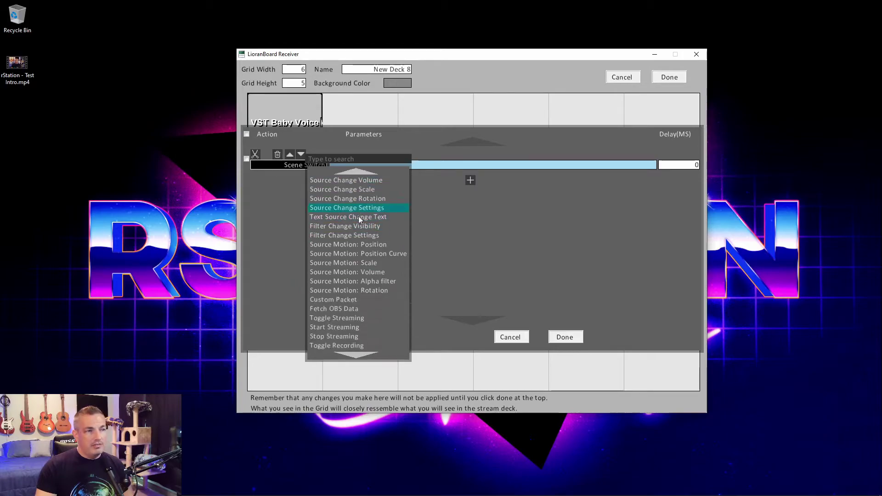
scroll(363, 283, up, 4)
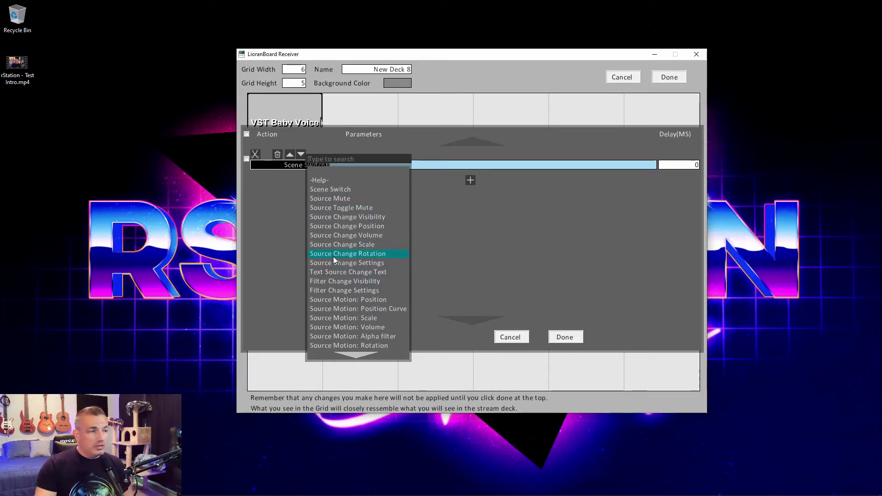
click(348, 282)
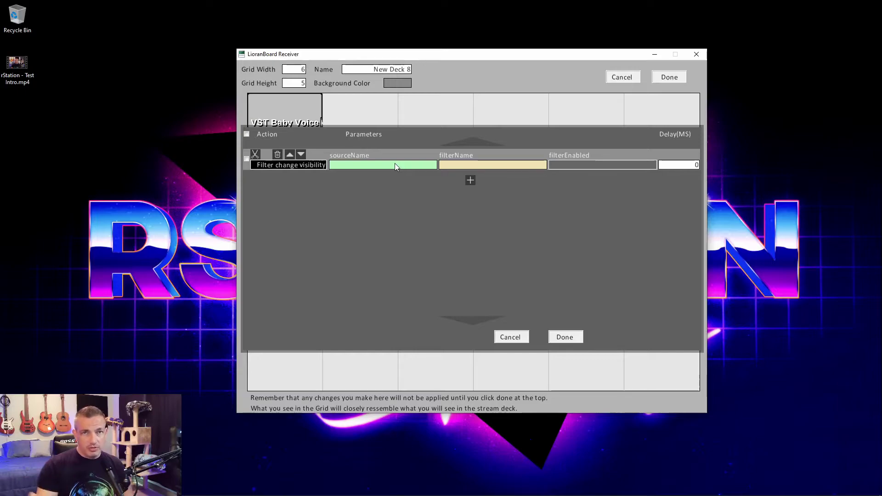
- Target Microphone 1's Pitch Bender filter with filterEnabled set to true
click(395, 164)
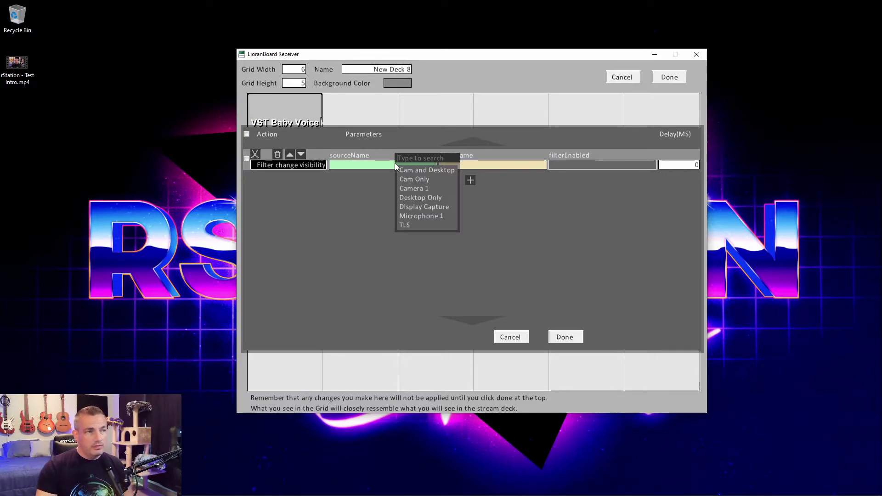
click(420, 216)
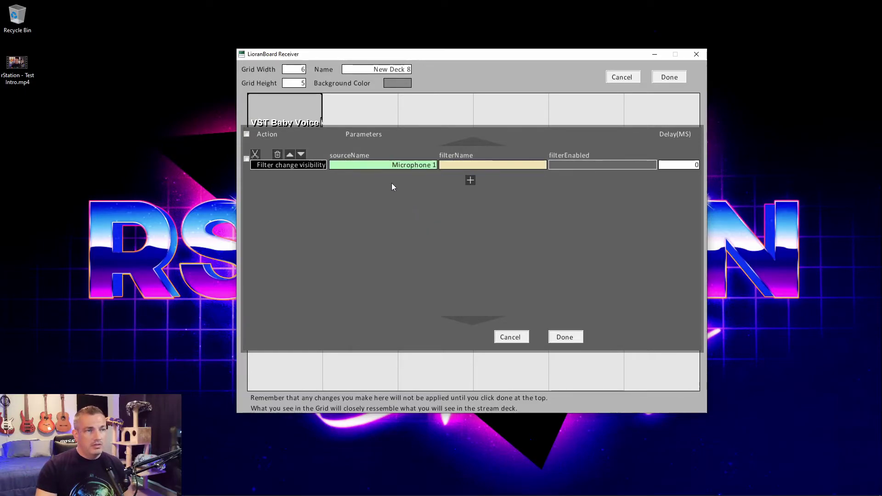
click(496, 167)
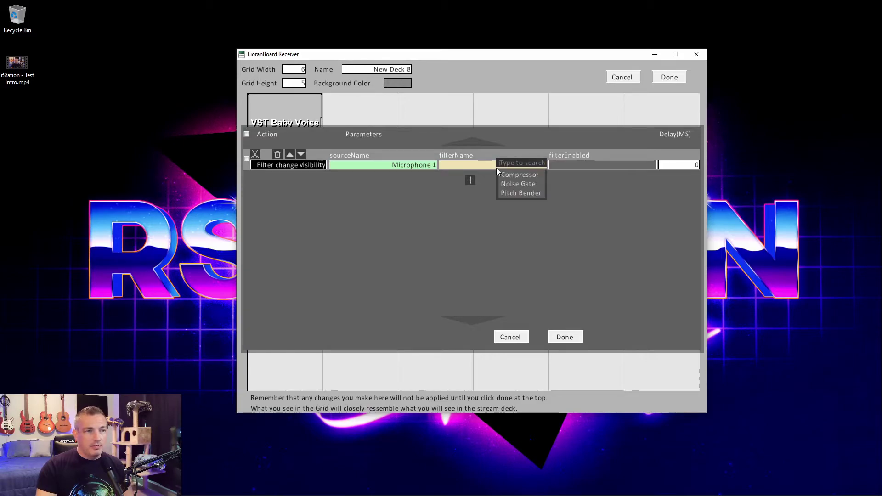
click(520, 194)
click(602, 166)
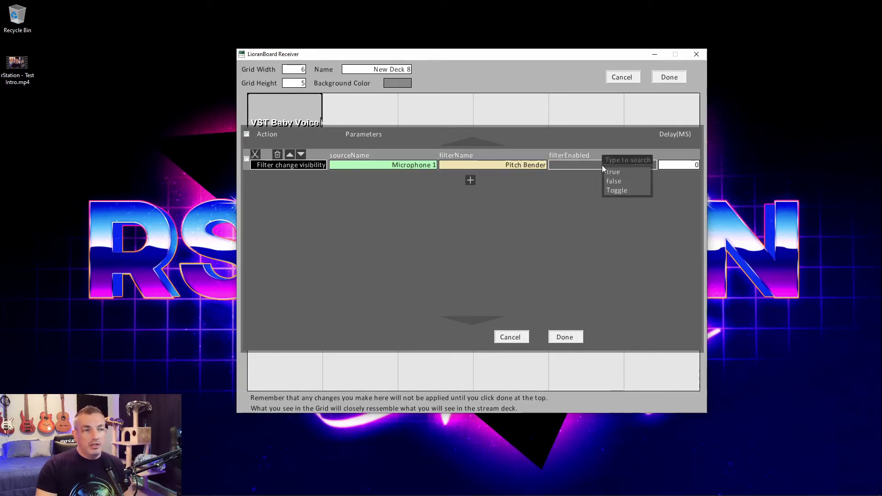
click(619, 173)
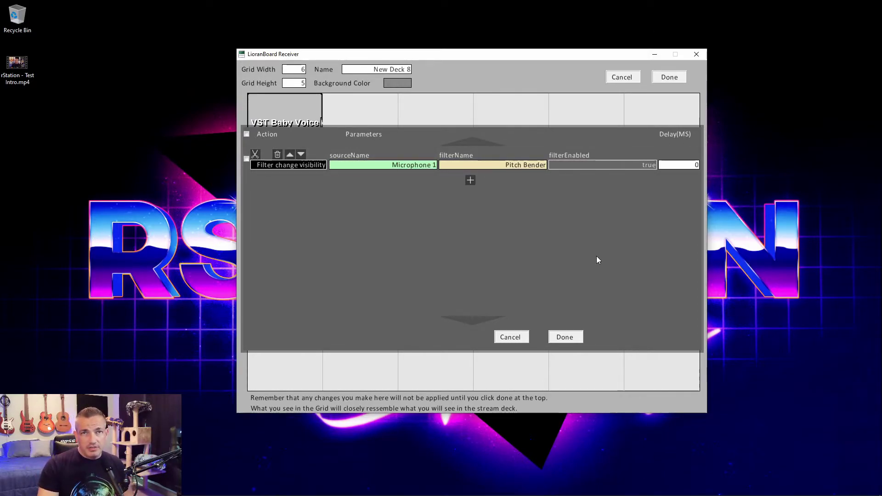
- Add a second command disabling Microphone 1's Pitch Bender after a 15000 ms delay
click(469, 181)
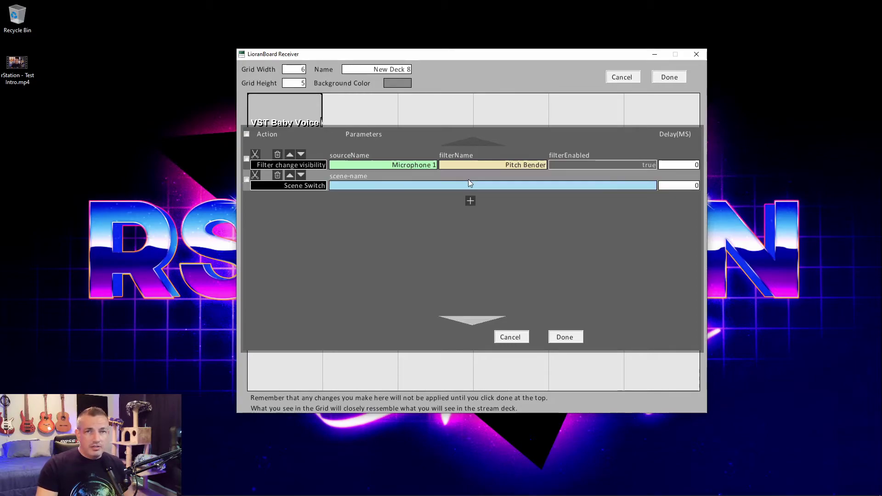
click(302, 186)
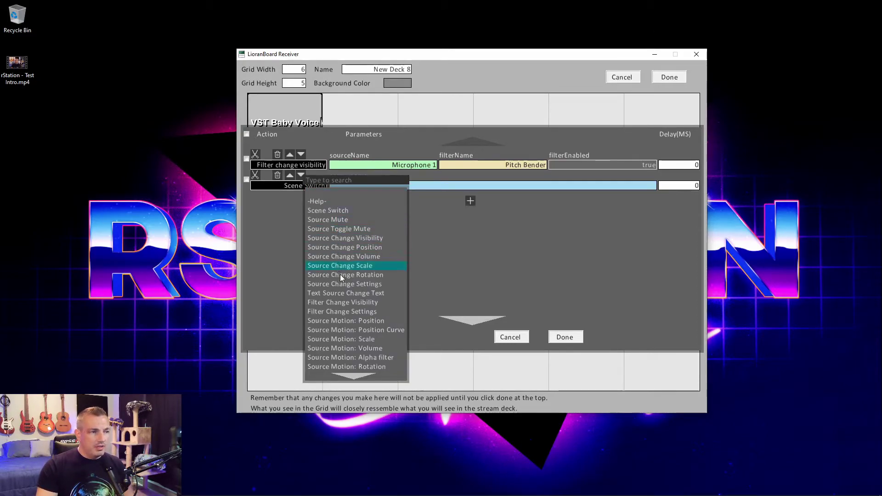
click(344, 303)
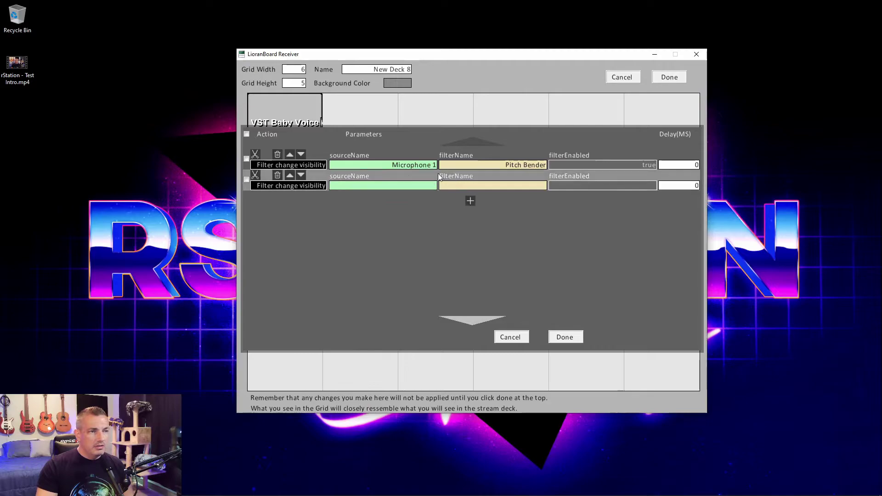
click(400, 185)
click(428, 239)
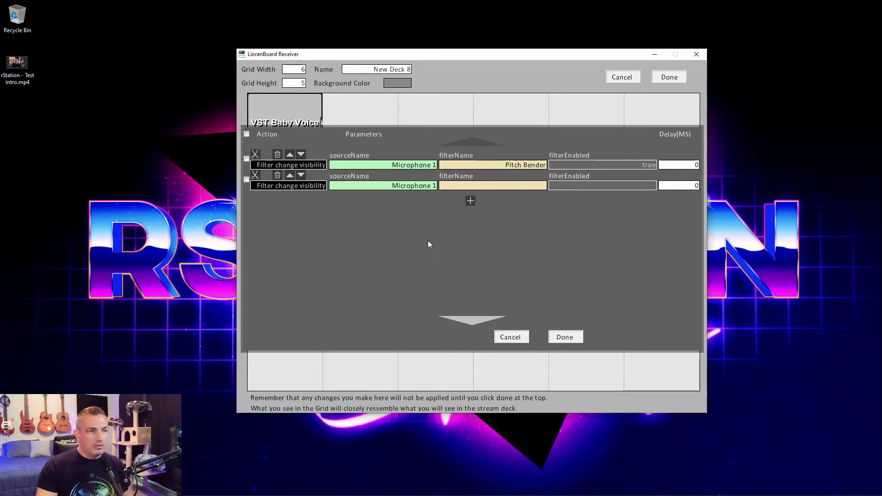
click(523, 185)
click(537, 209)
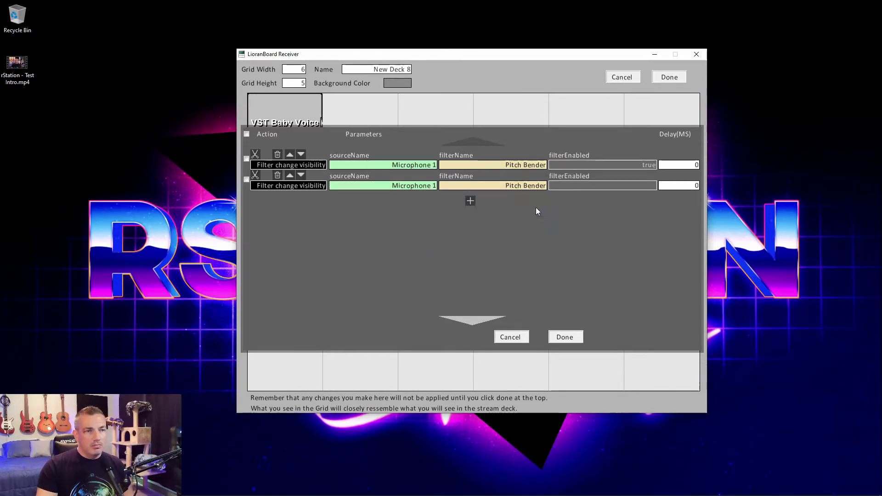
click(607, 186)
click(626, 200)
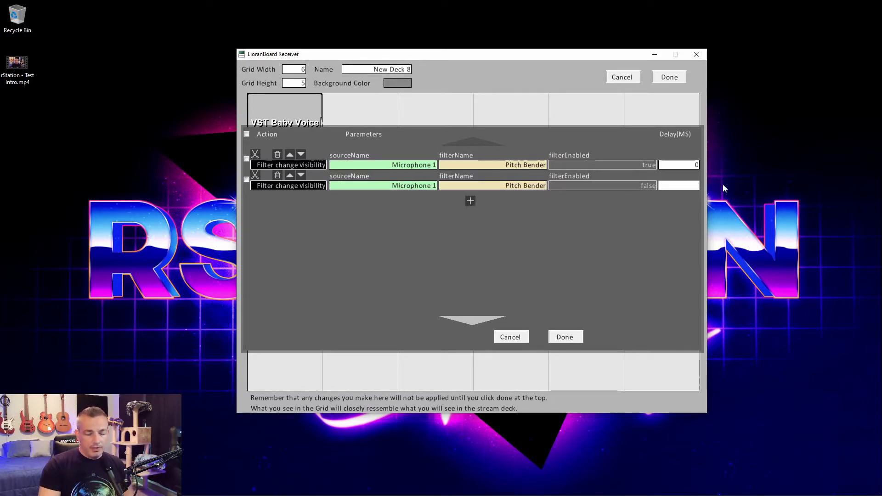
text(15000)
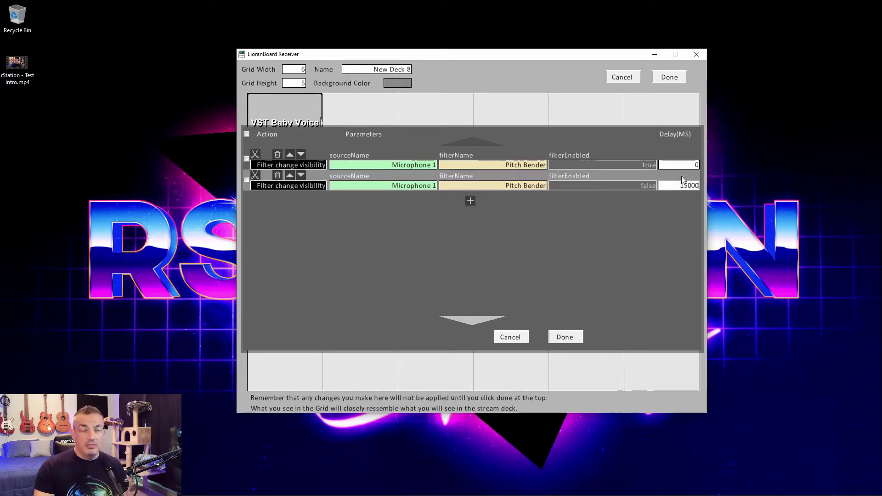
click(555, 338)
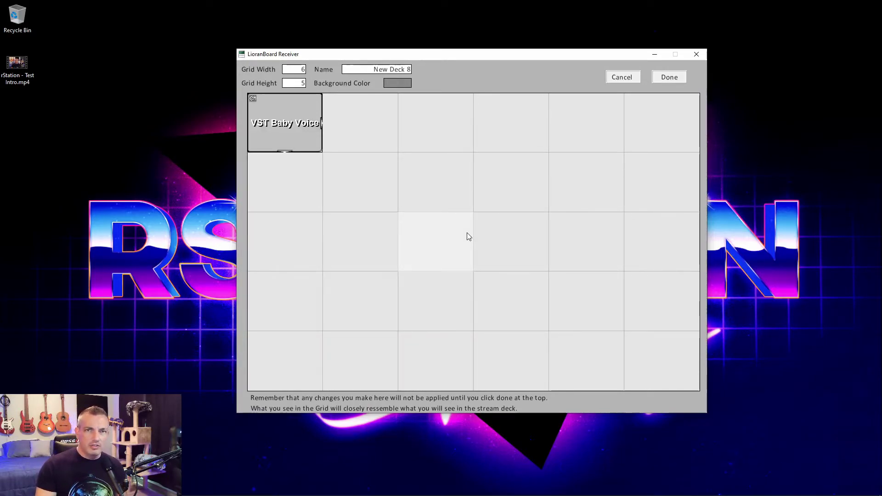
- Add Baby Voice Alert.ogg as the button's first sound effect at volume 100
right_click(292, 118)
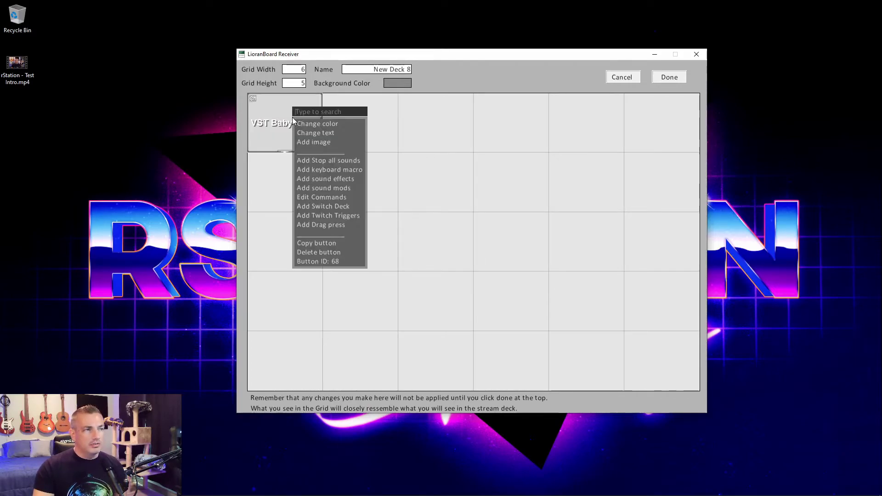
click(329, 182)
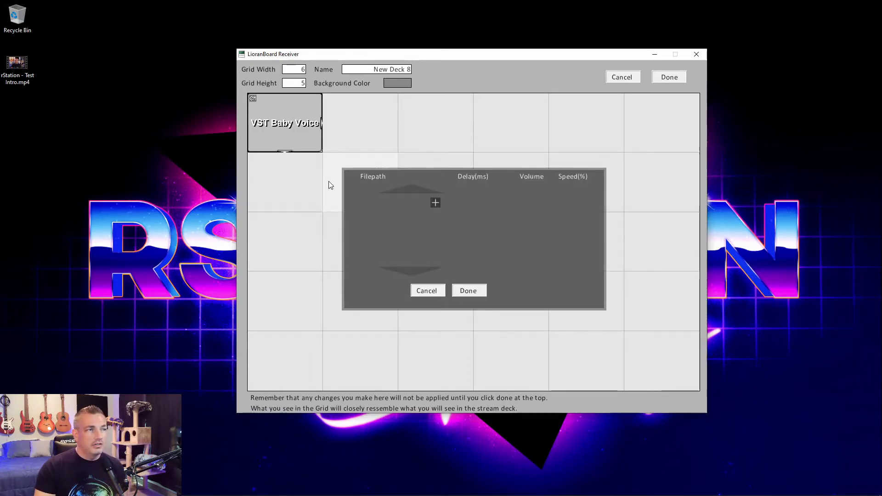
click(435, 202)
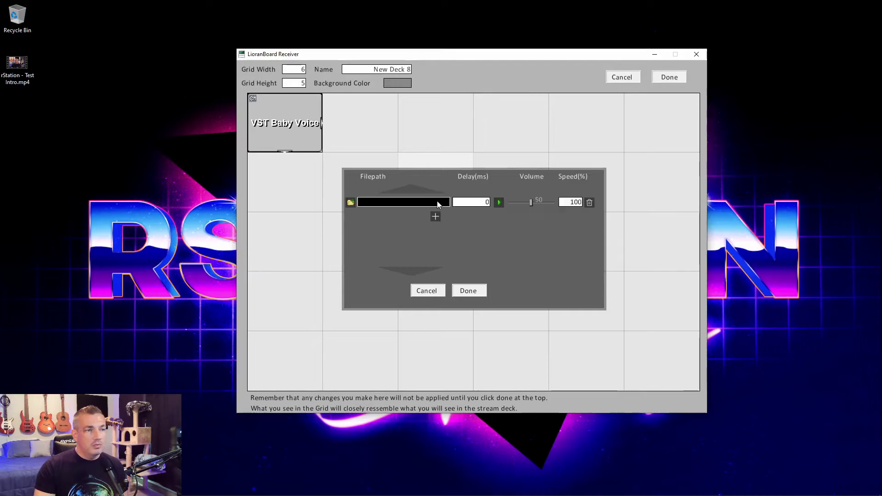
click(350, 202)
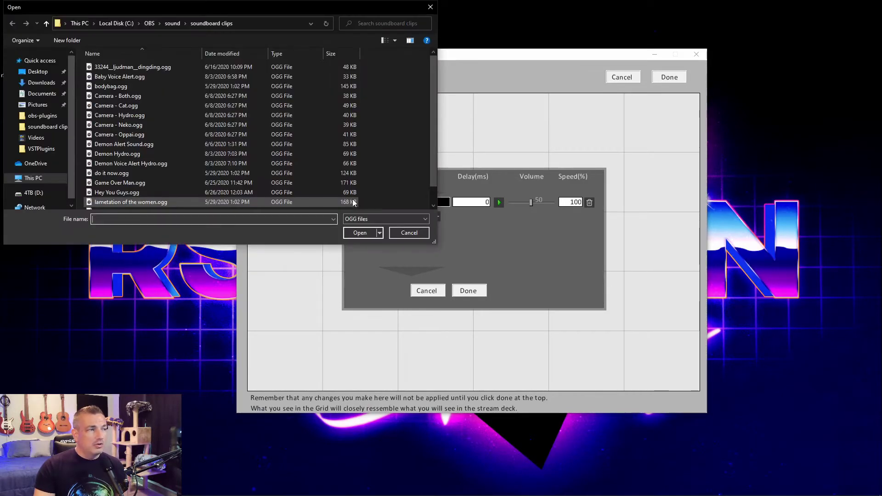
click(174, 76)
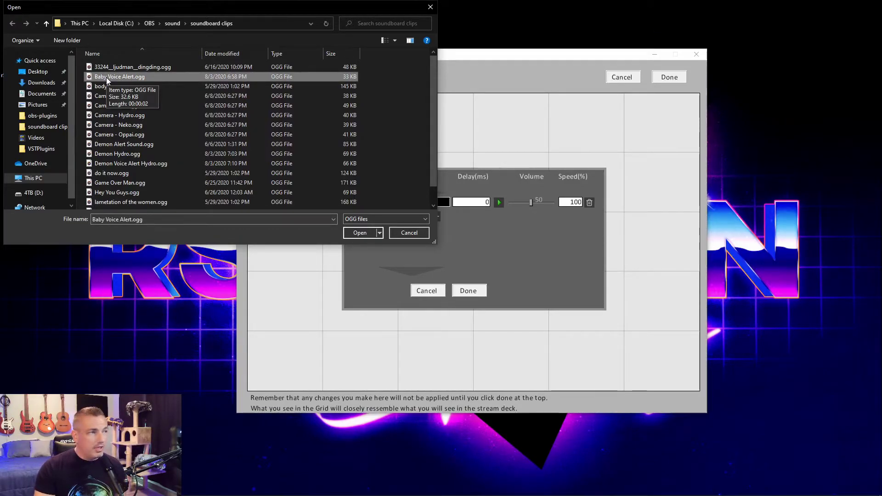
click(364, 236)
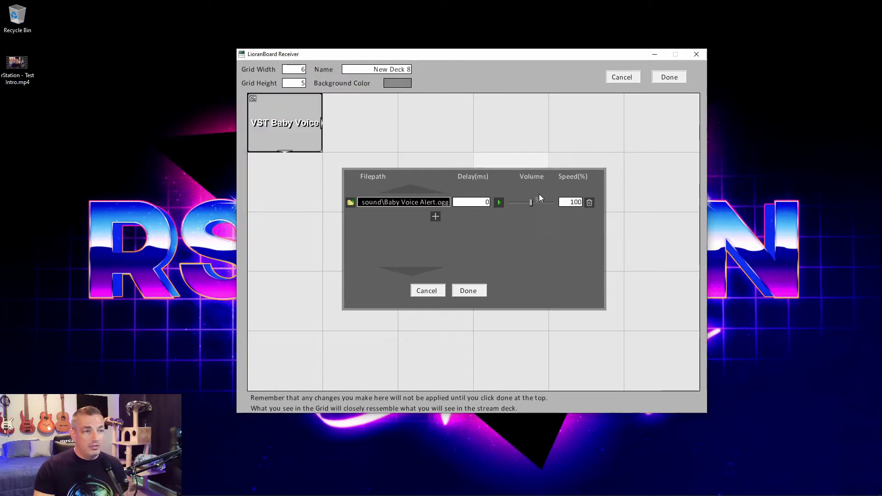
drag(531, 203, 559, 203)
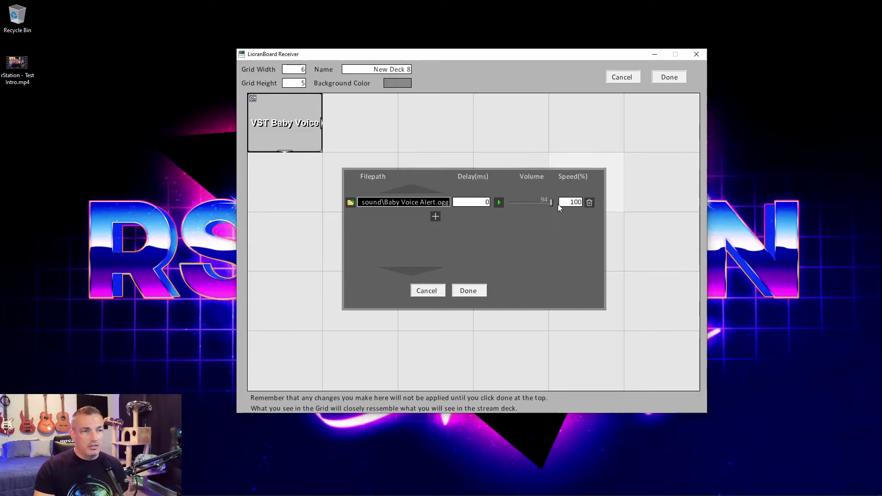
click(556, 202)
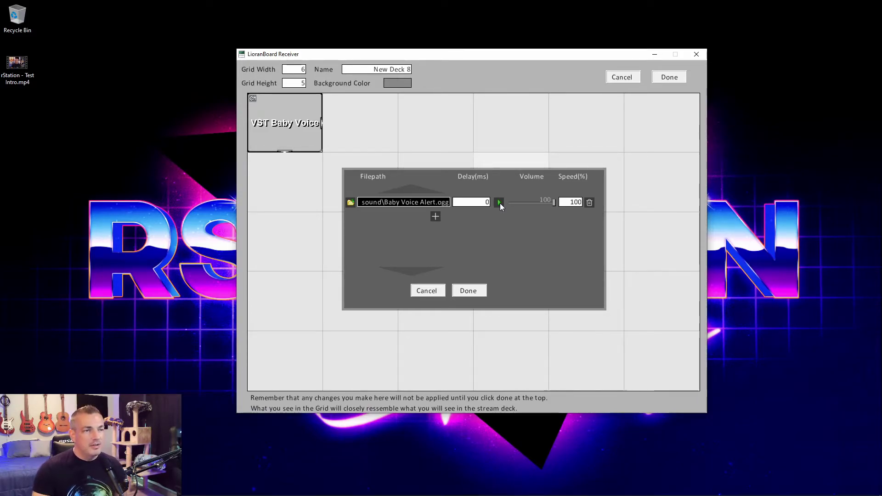
- Add the ding-ding clip as a second sound at volume 100 with 15000 ms delay
click(435, 217)
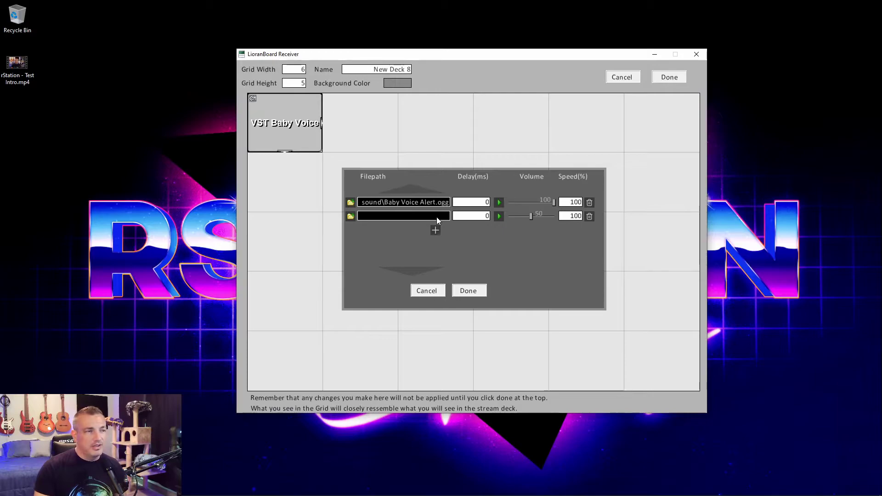
click(354, 216)
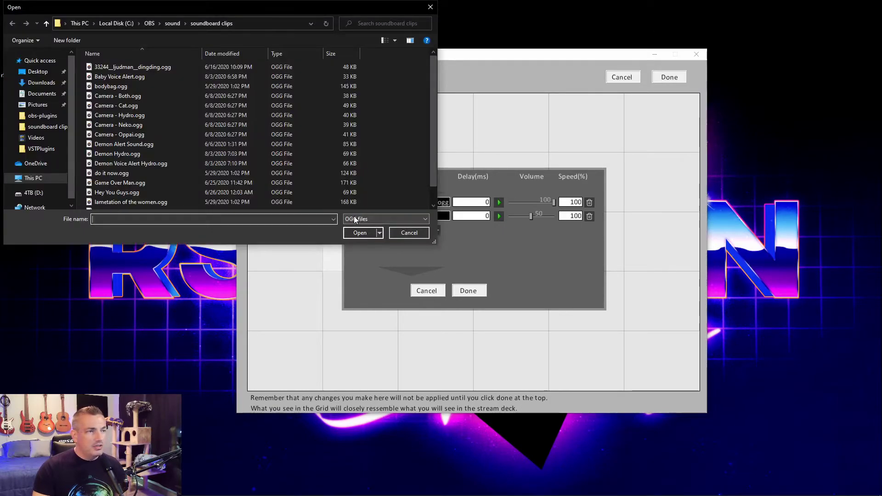
click(149, 67)
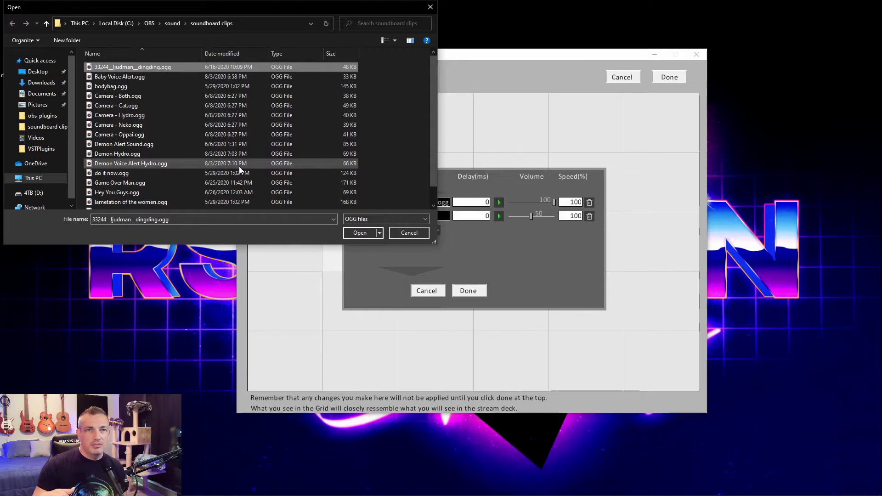
click(364, 235)
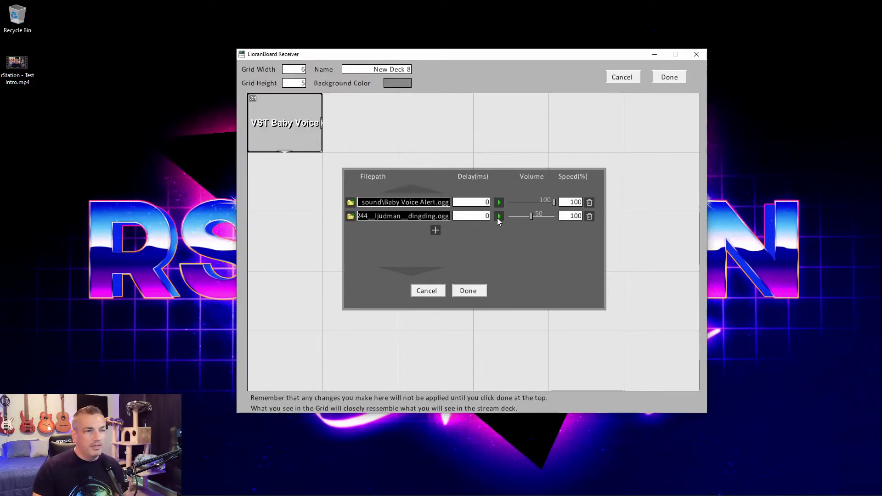
drag(532, 216, 554, 216)
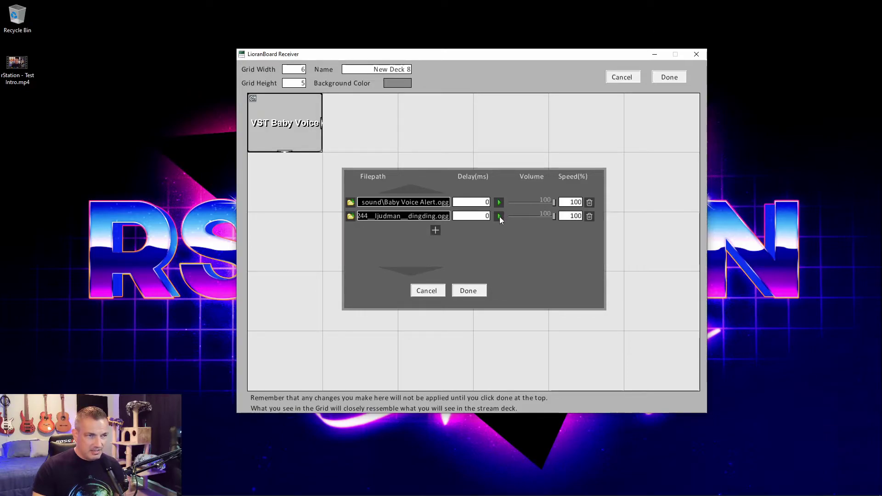
click(499, 216)
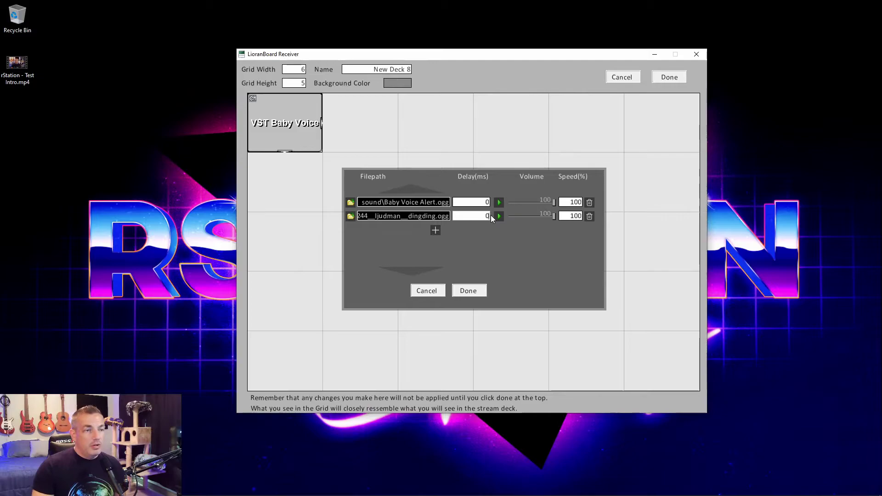
click(490, 215)
text(150)
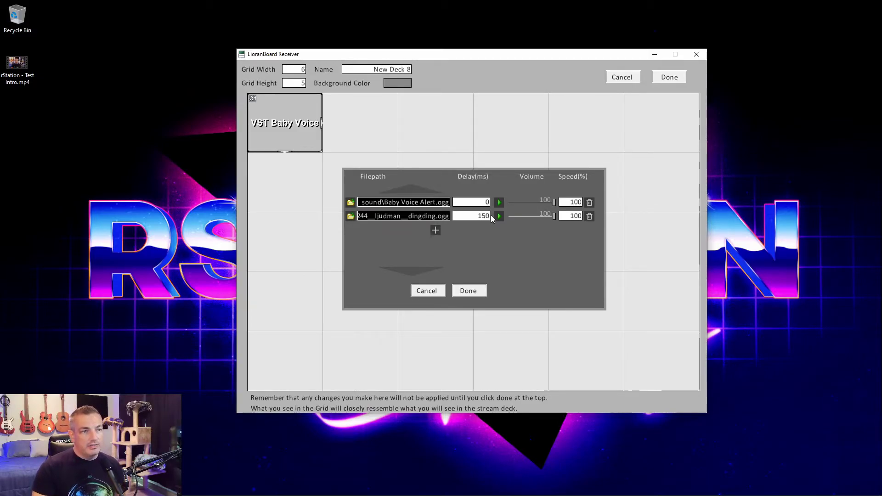
text(00)
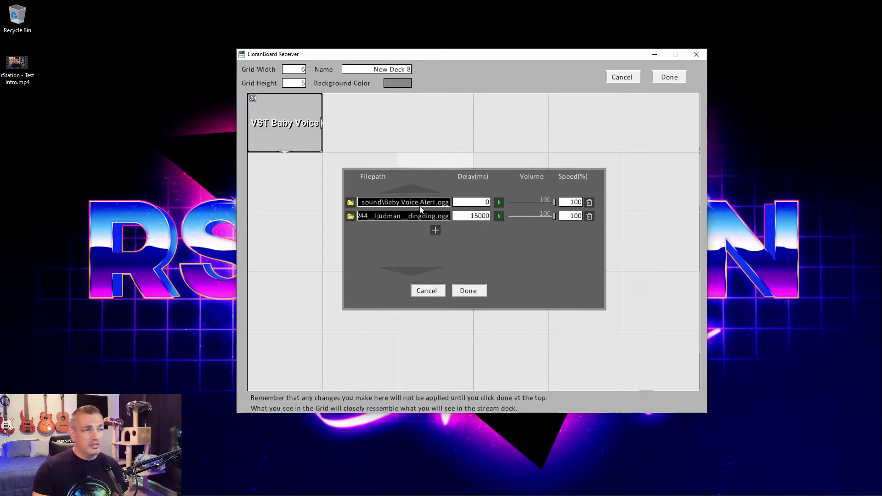
click(499, 203)
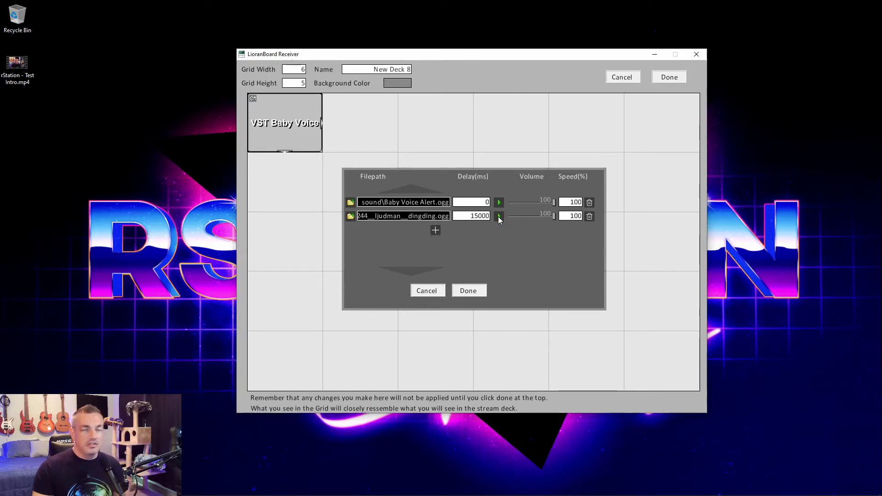
click(499, 216)
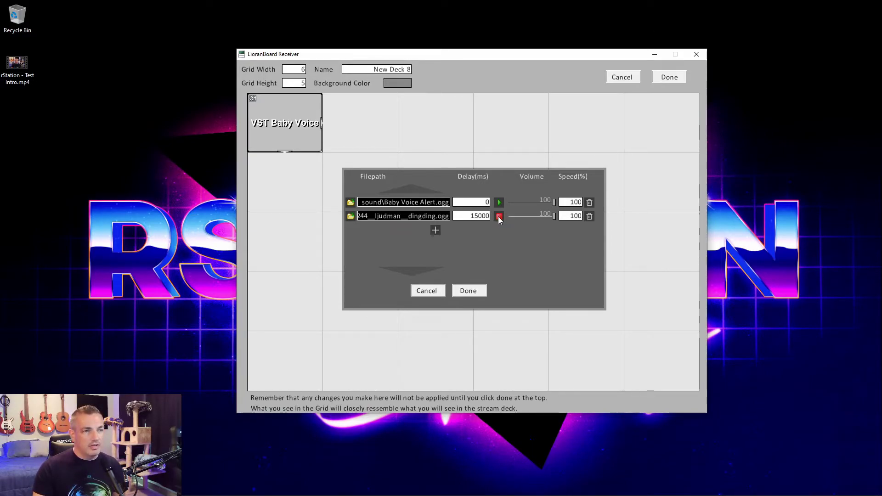
click(468, 290)
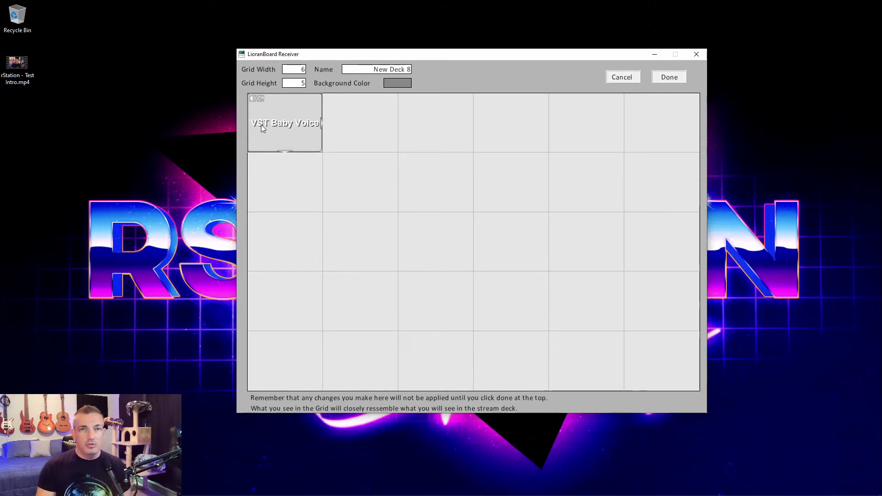
- Give the VST Baby Voice button a Twitch Point redeems trigger named 'Hydro Baby Voice!'
right_click(288, 121)
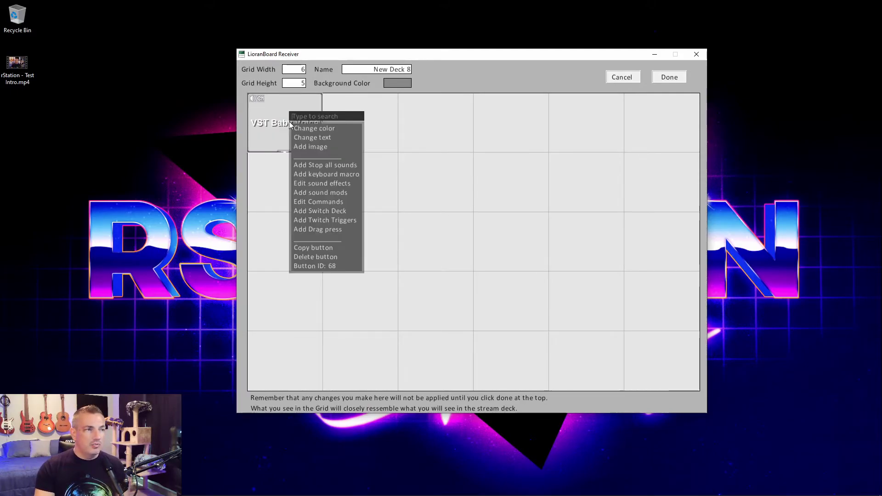
click(313, 217)
click(472, 203)
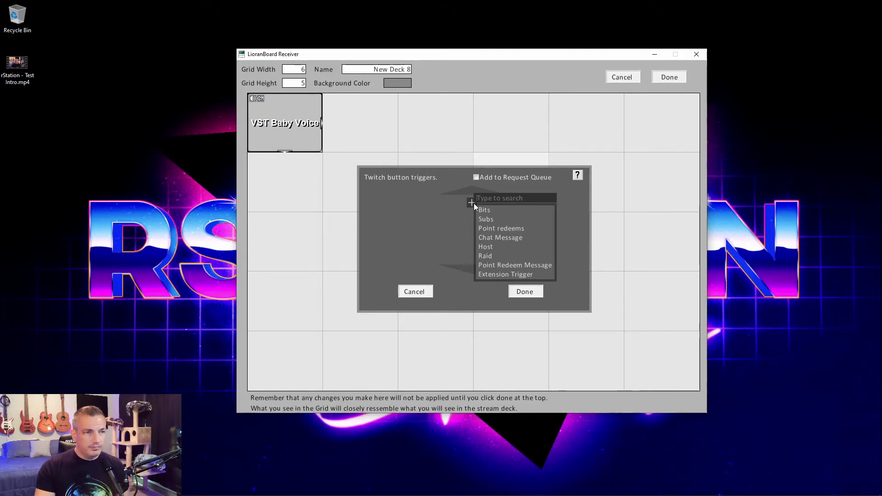
click(491, 227)
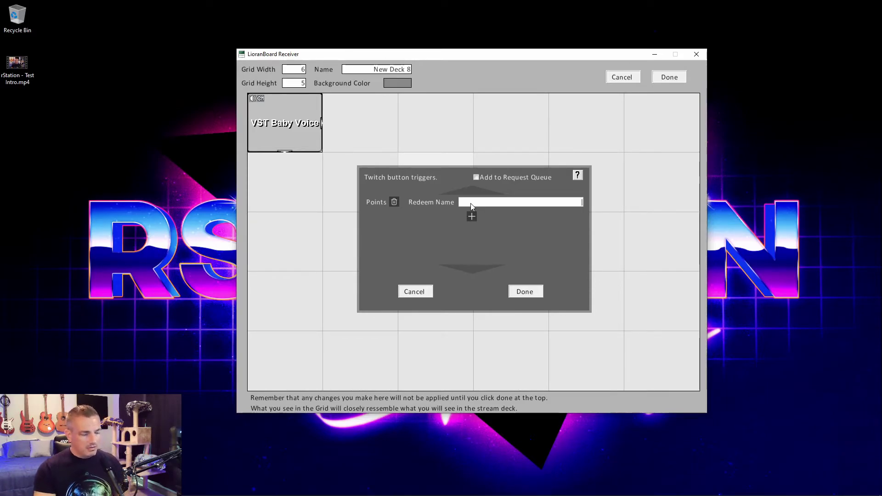
text(Hydro Ba)
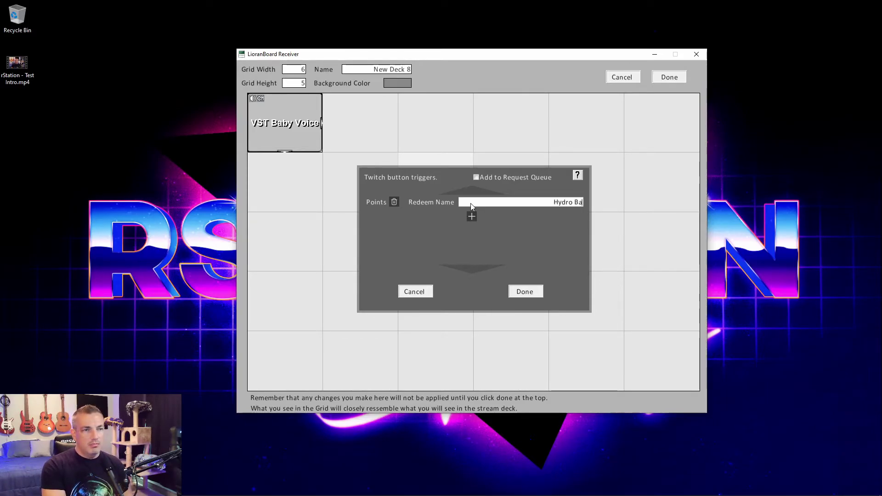
text(by Voice!)
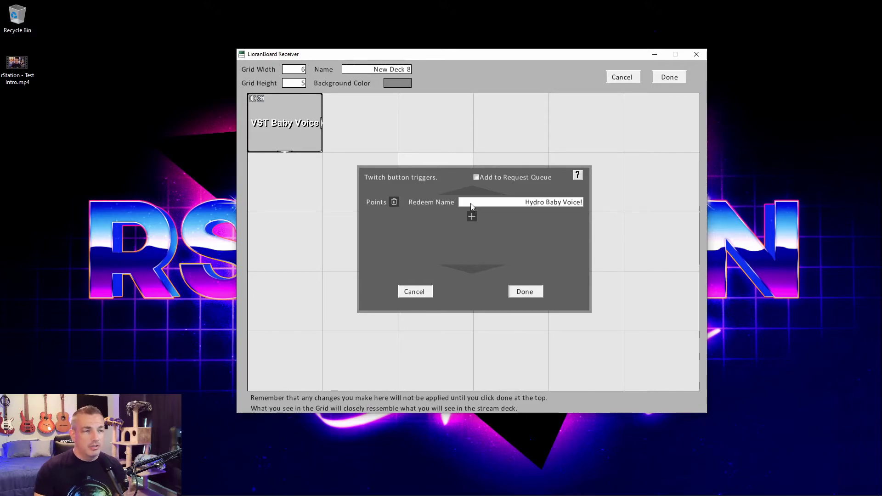
- Confirm the LioranBoard trigger and open Twitch's Creator Dashboard in a maximized browser
click(524, 291)
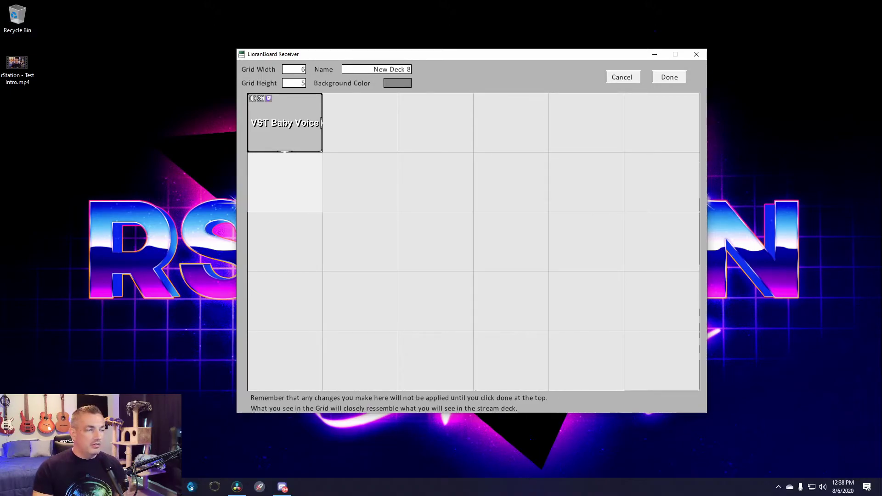
key(alt+Tab)
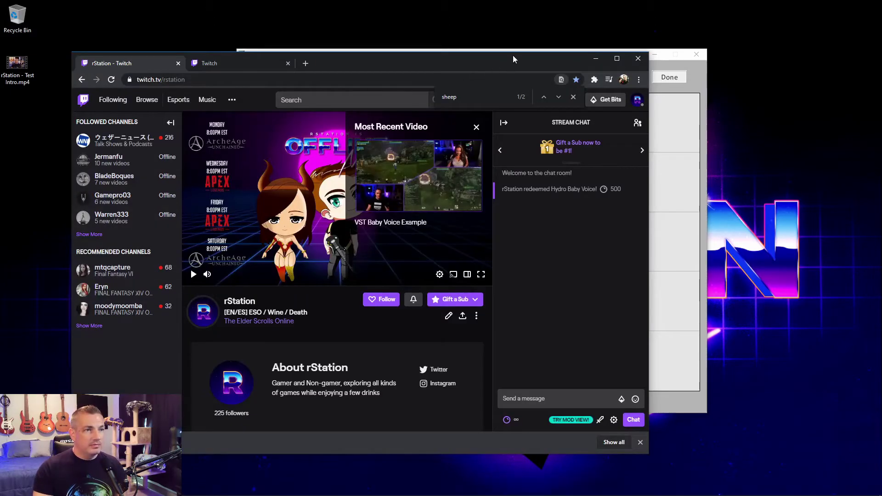
click(637, 101)
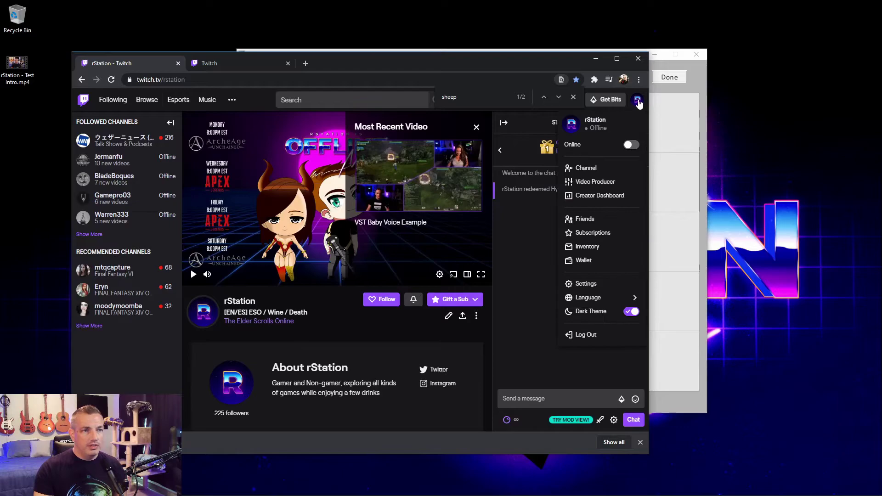
click(607, 199)
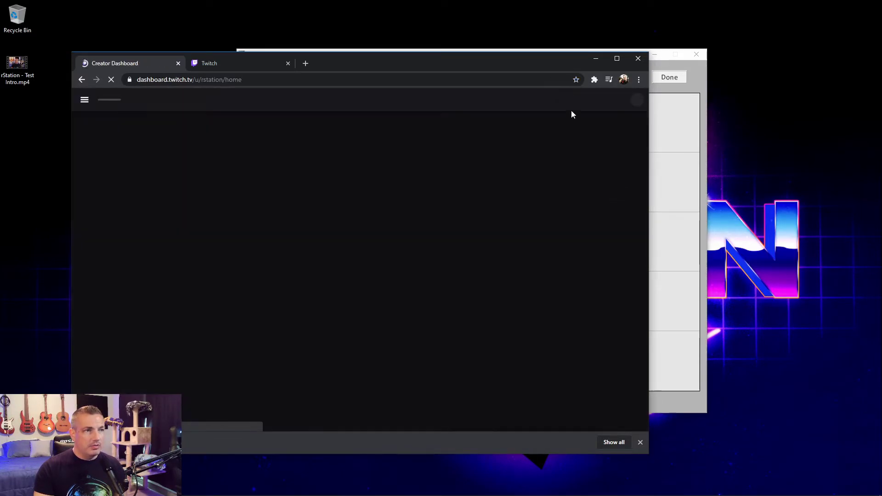
double_click(407, 59)
- Go to Channel Points' Manage Rewards & Challenges and start a new custom reward
click(47, 124)
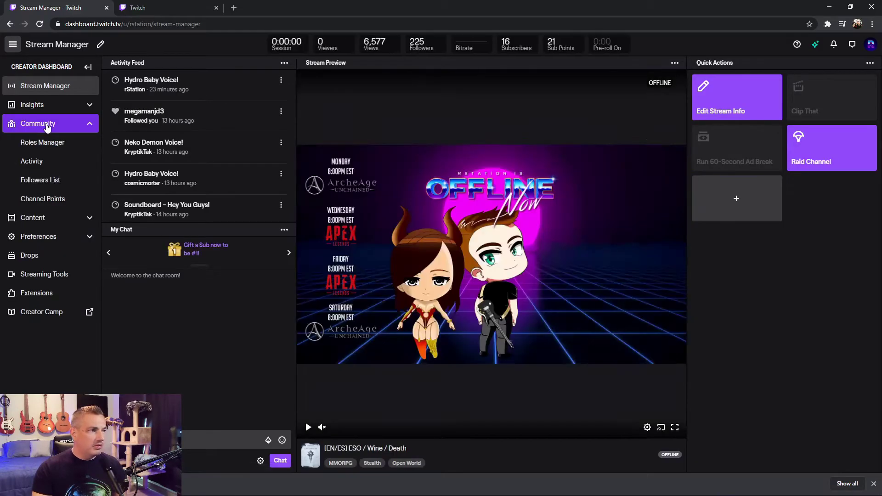
click(60, 199)
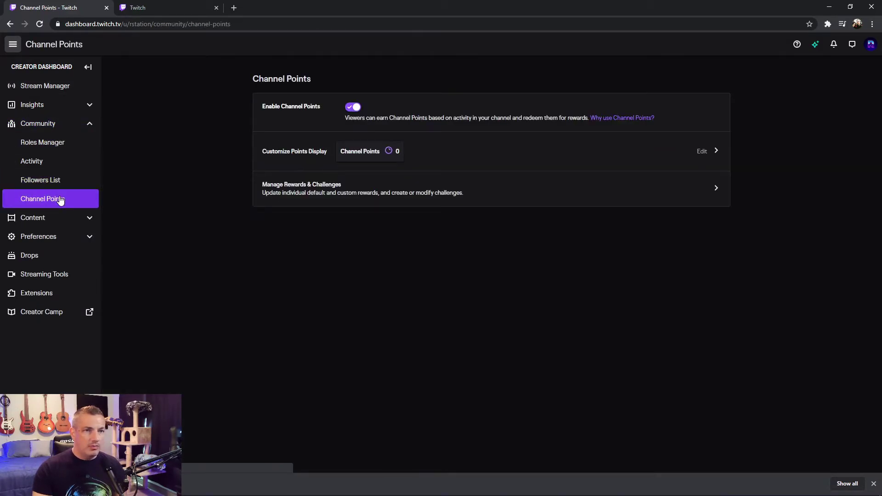
click(357, 188)
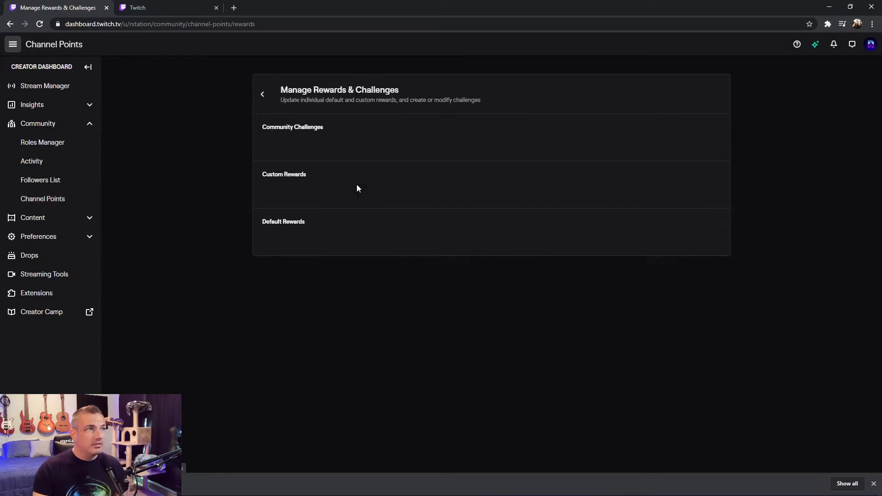
scroll(787, 275, down, 13)
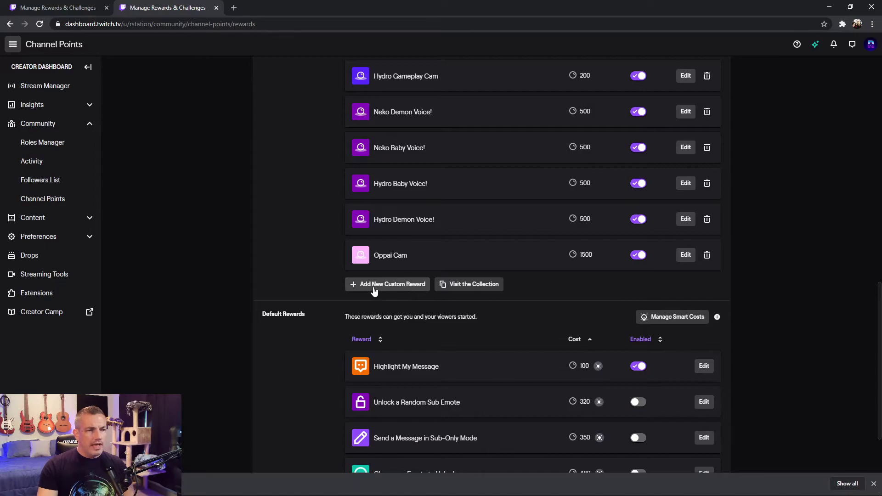
click(391, 285)
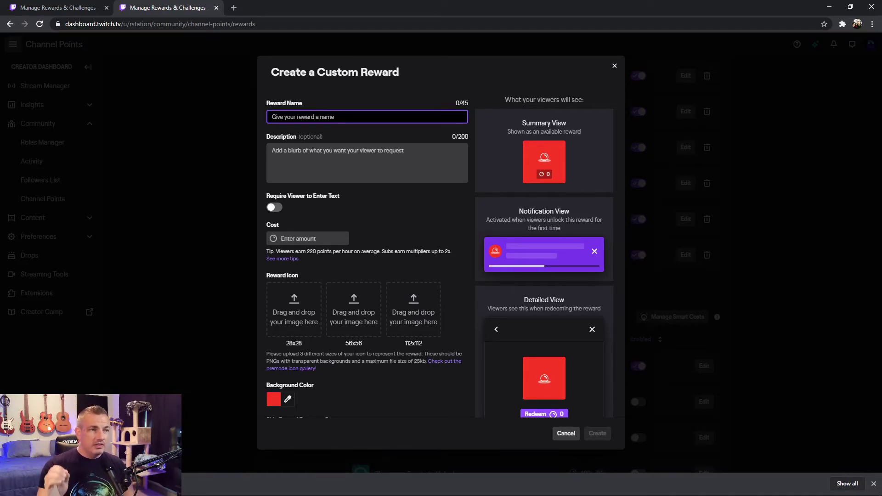
- Check the VST Baby Voice button's Twitch trigger redeem name in LioranBoard Receiver
key(alt+Tab)
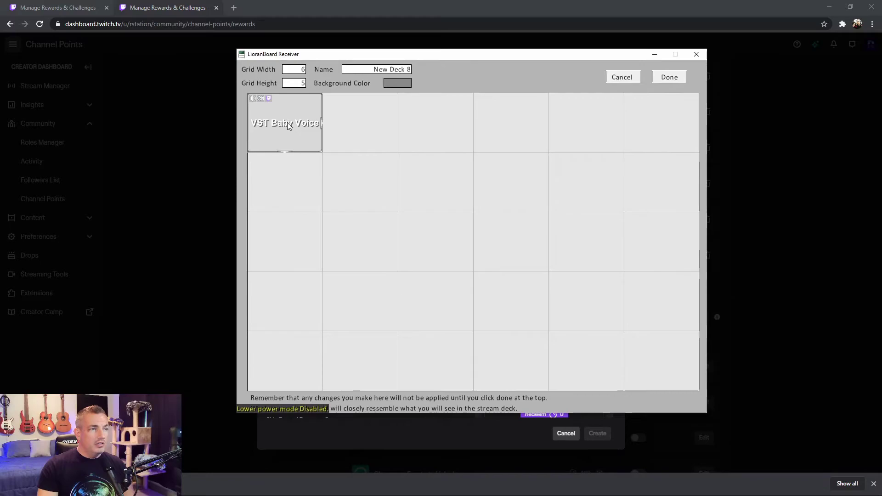
right_click(287, 123)
click(318, 221)
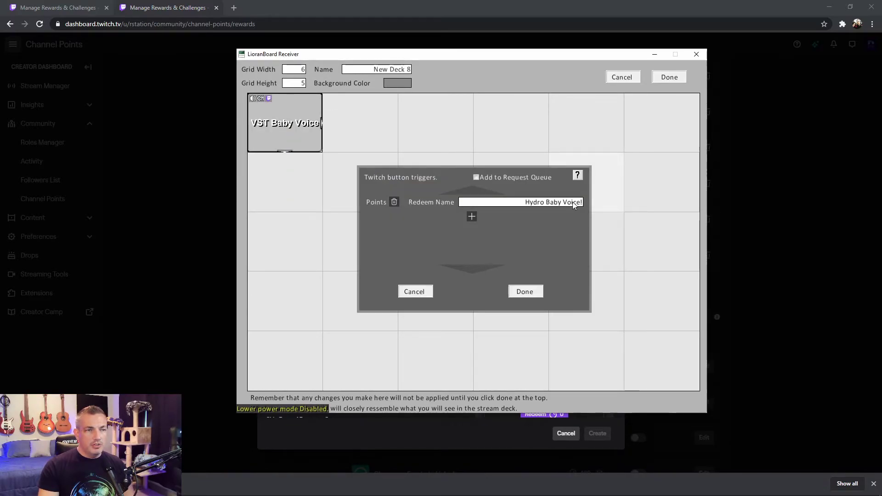
key(alt+Tab)
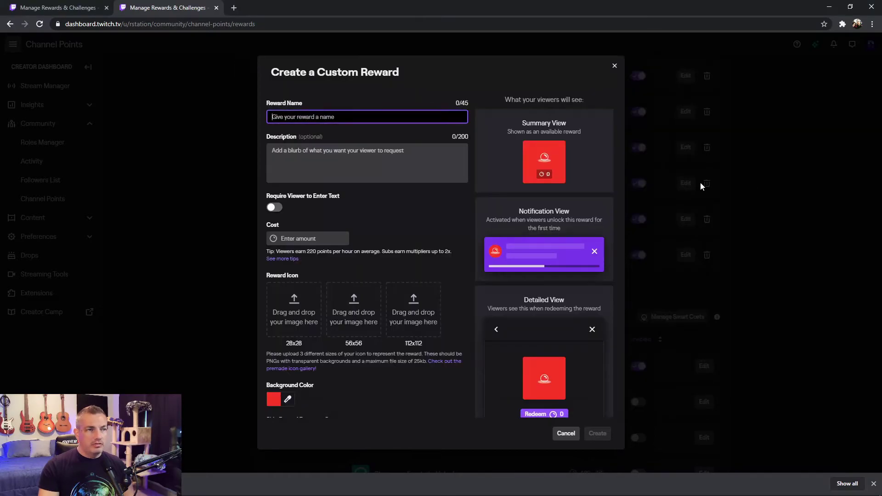
- Create the custom reward 'Hydro Baby Voice!' with a cost of 200 points
text(Hydro Baby Voice!)
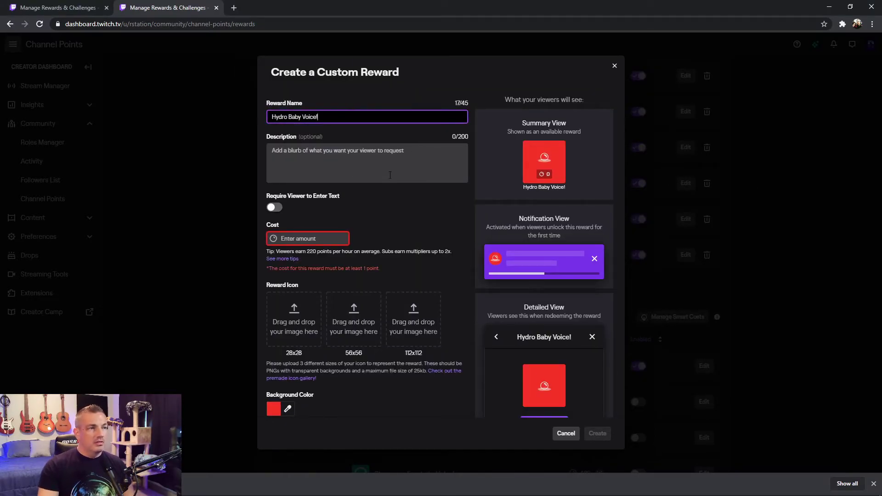
key(Tab)
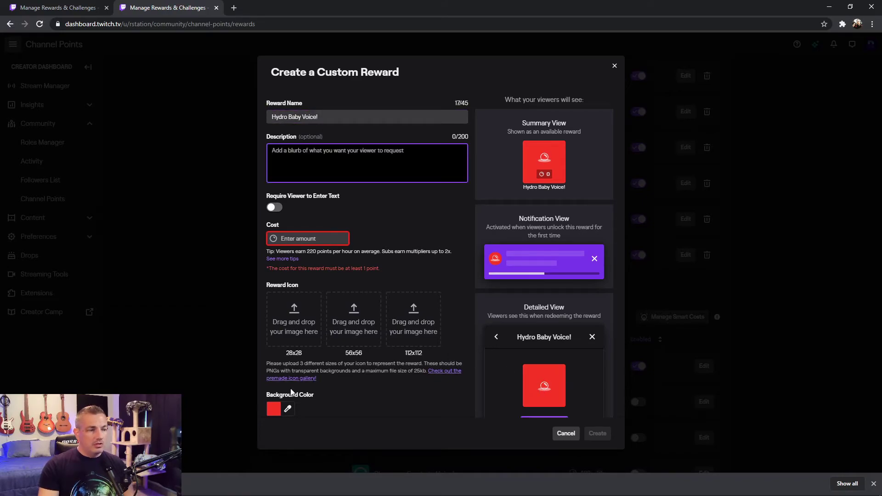
scroll(291, 392, down, 2)
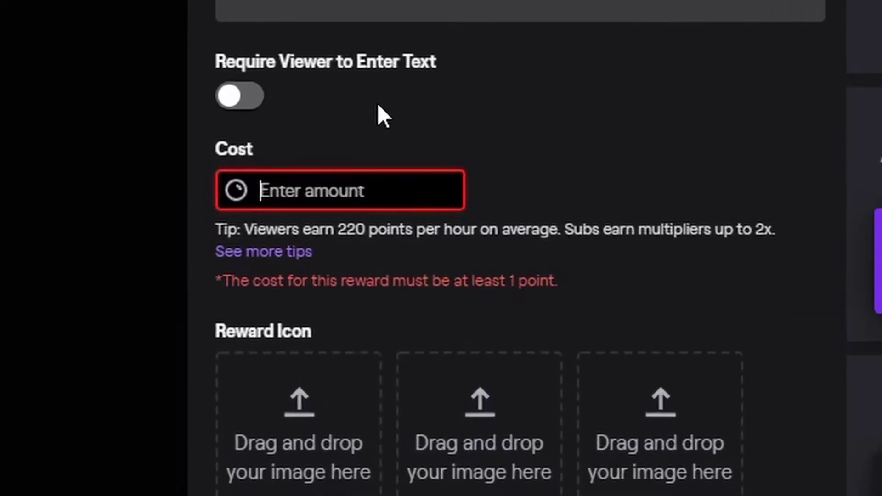
text(200)
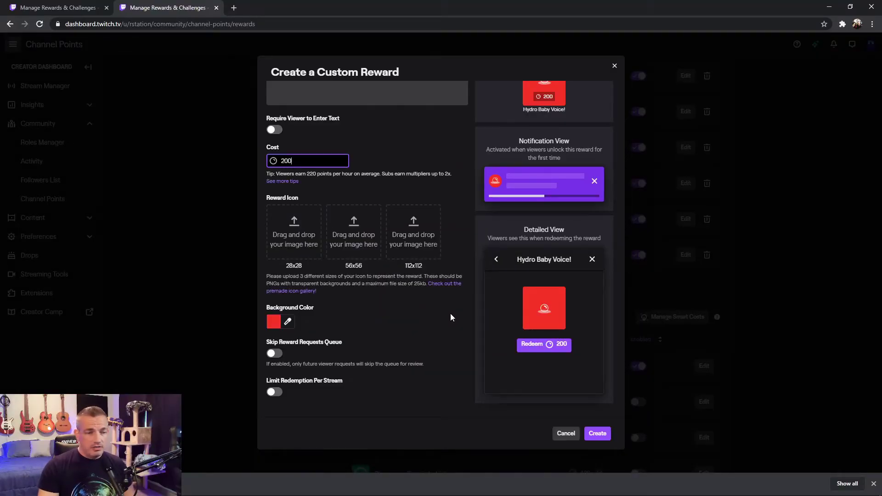
click(597, 433)
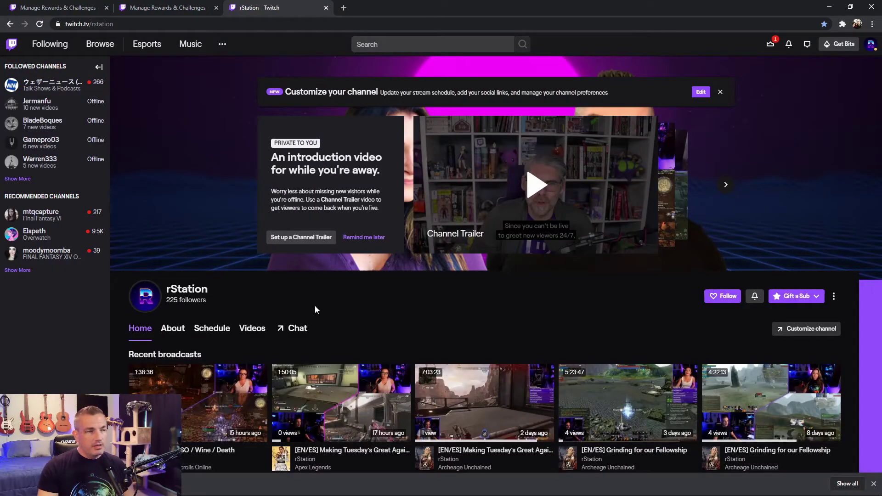
- Show the channel chat, open its Channel Points list and view the Hydro Baby Voice! reward
click(294, 327)
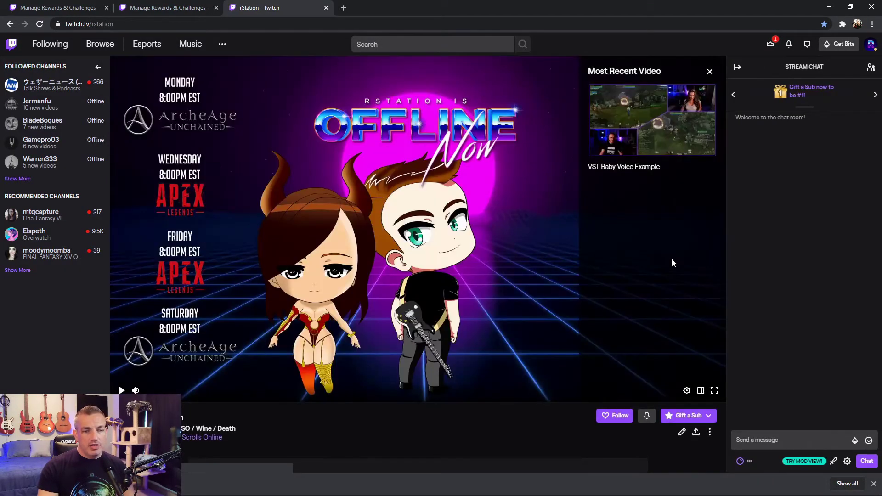
click(743, 461)
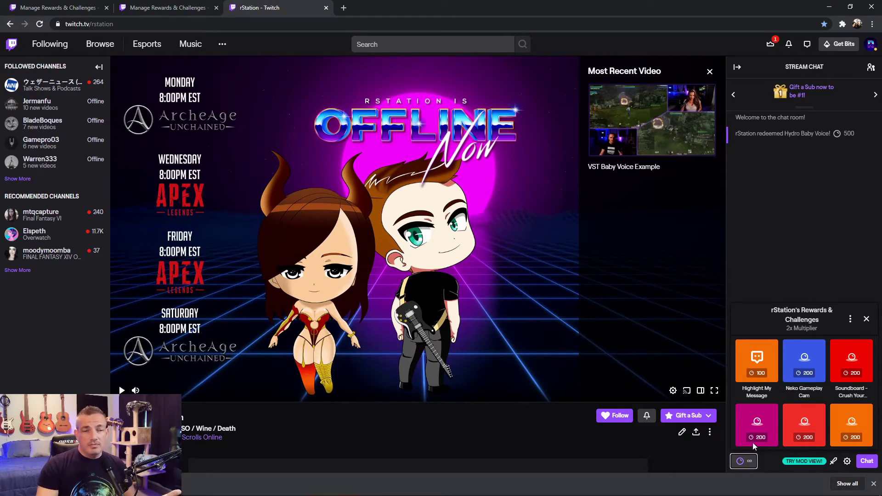
scroll(803, 377, down, 5)
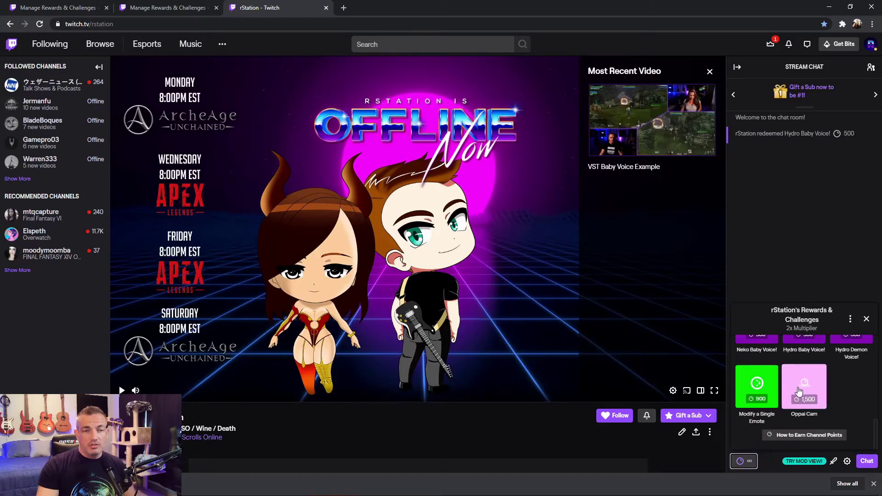
scroll(808, 375, up, 1)
click(812, 371)
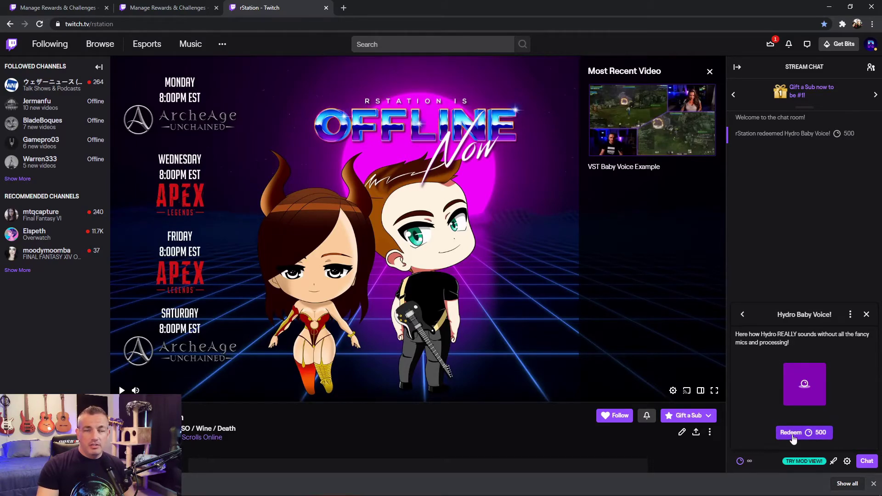